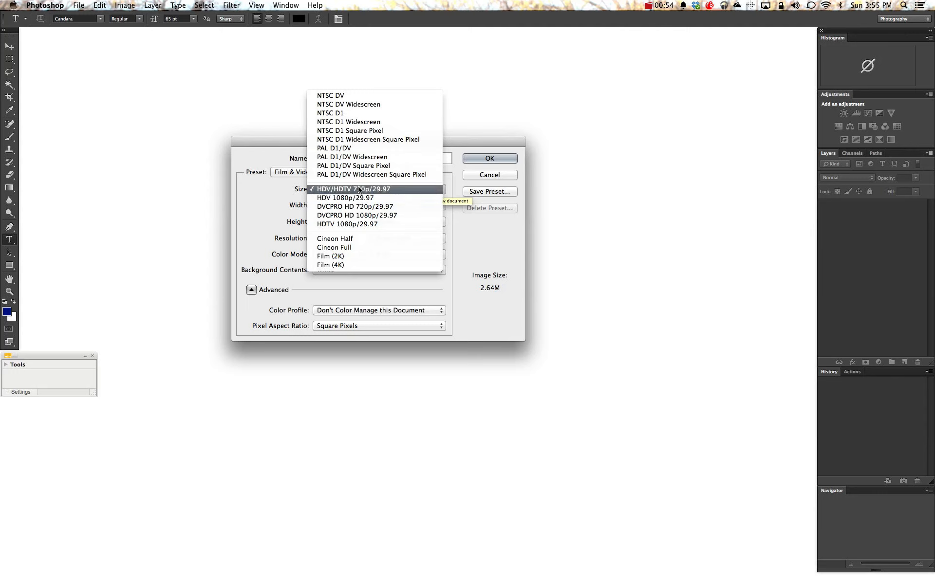
- Create the Overlay document at the HDV/HDTV 720p/29.97 size, 1280 x 720 pixels at 72 pixels/inch, with transparent background contents
click(359, 189)
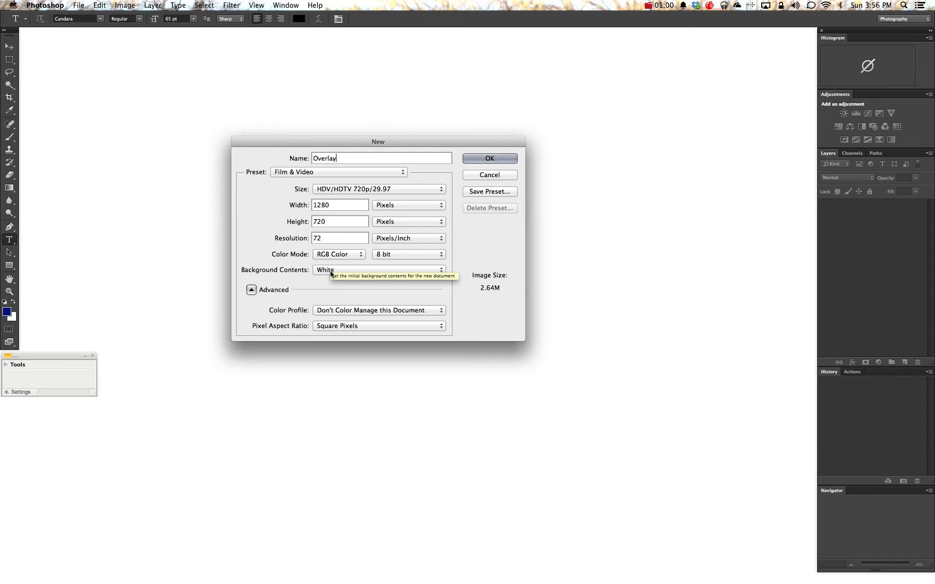
click(330, 273)
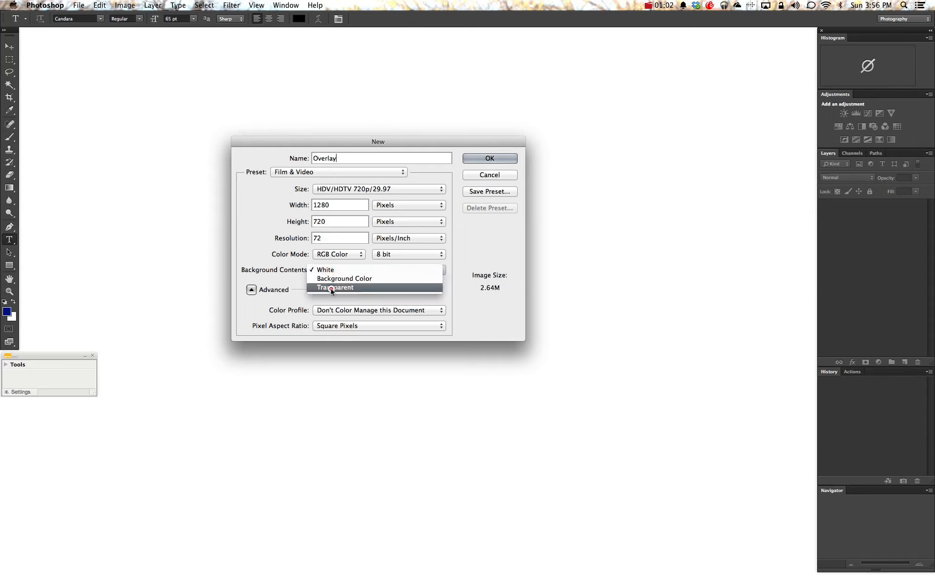
click(332, 288)
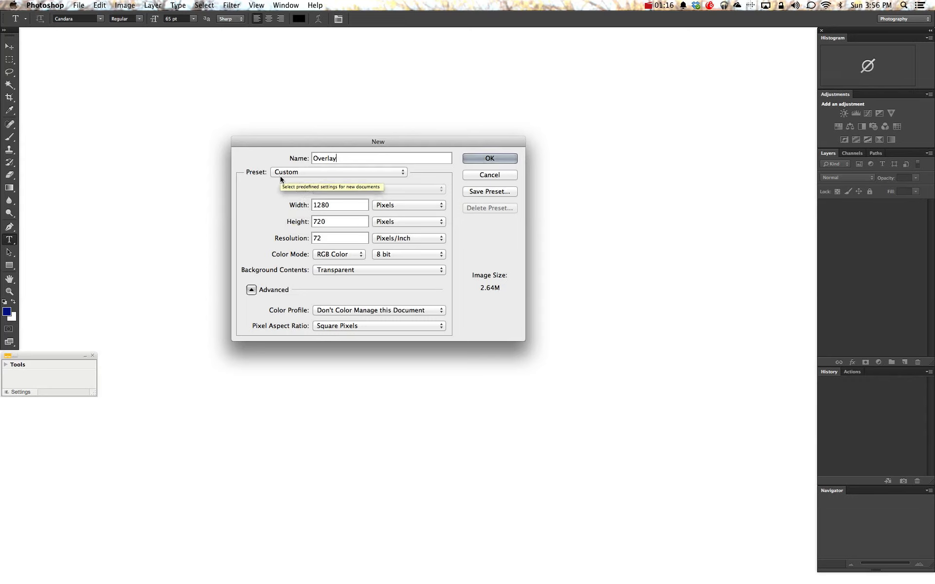
double_click(356, 222)
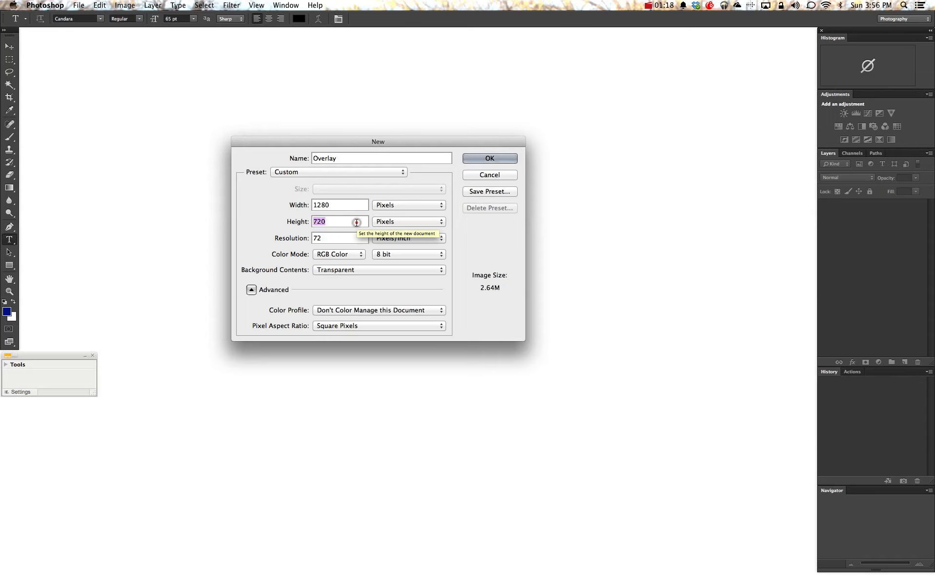
click(356, 239)
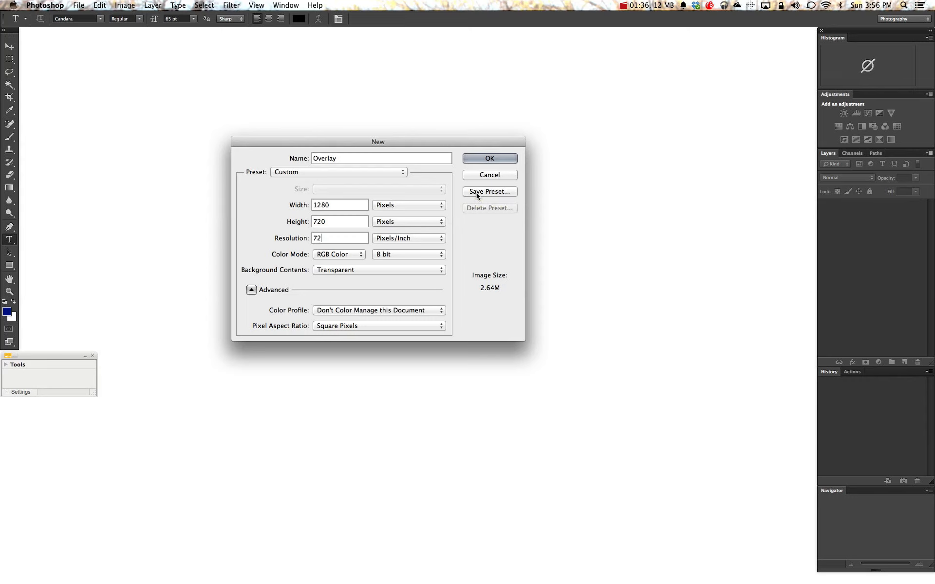
click(399, 173)
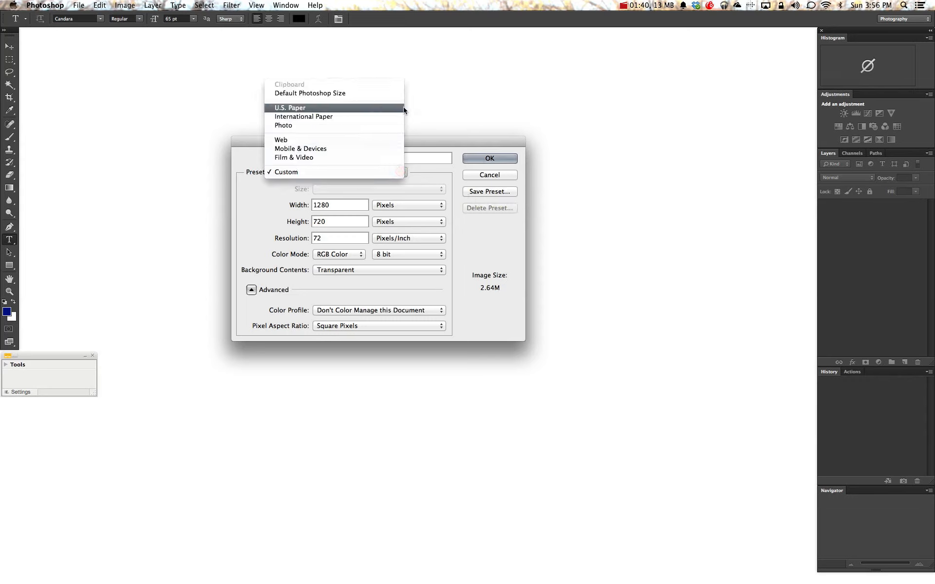
click(428, 178)
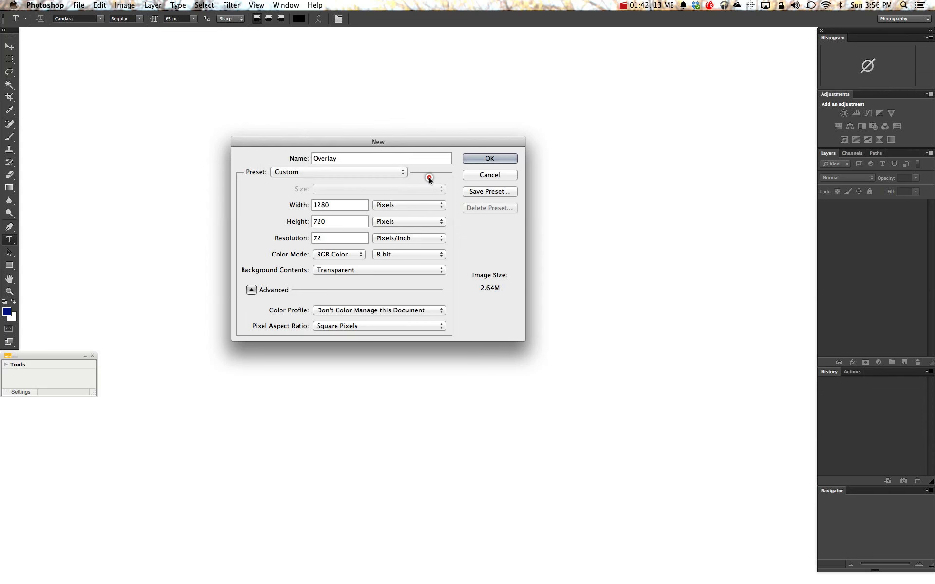
click(485, 158)
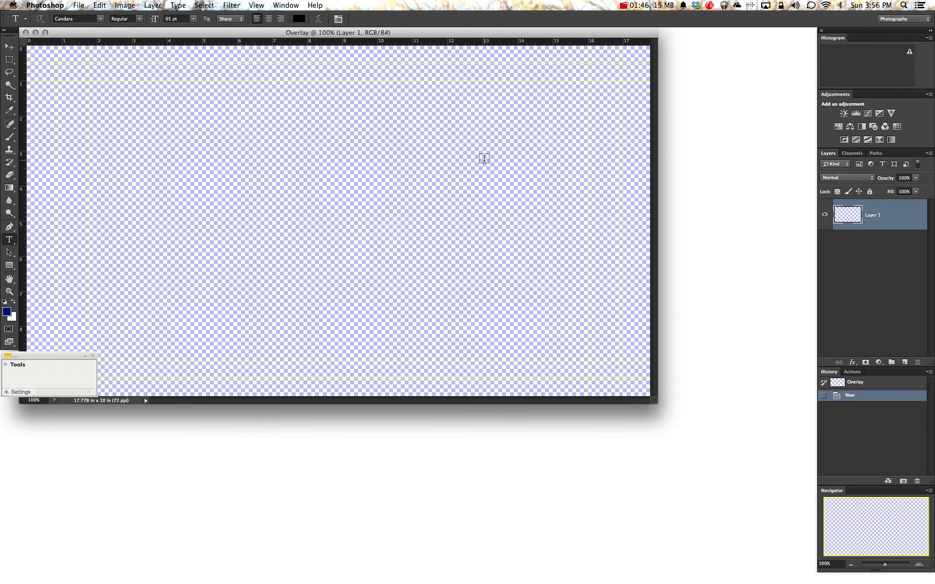
- Add a text layer reading "Hangouts Overlay" in the upper part of the canvas
drag(416, 32, 504, 66)
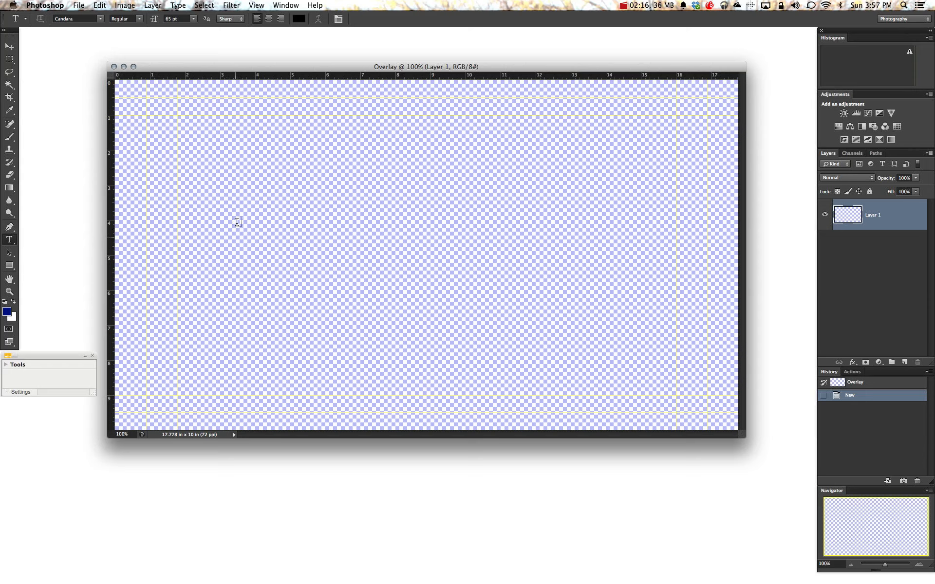
click(234, 188)
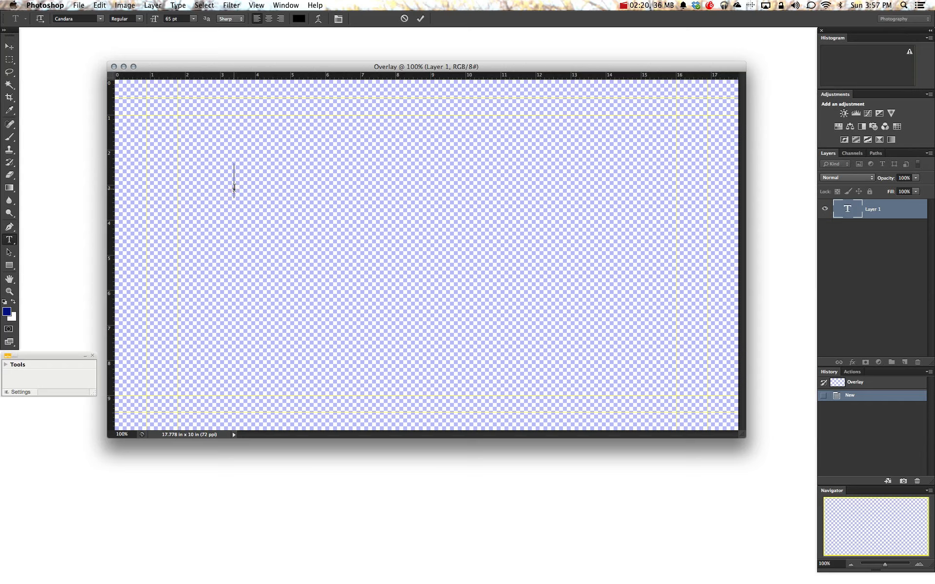
text(Hango)
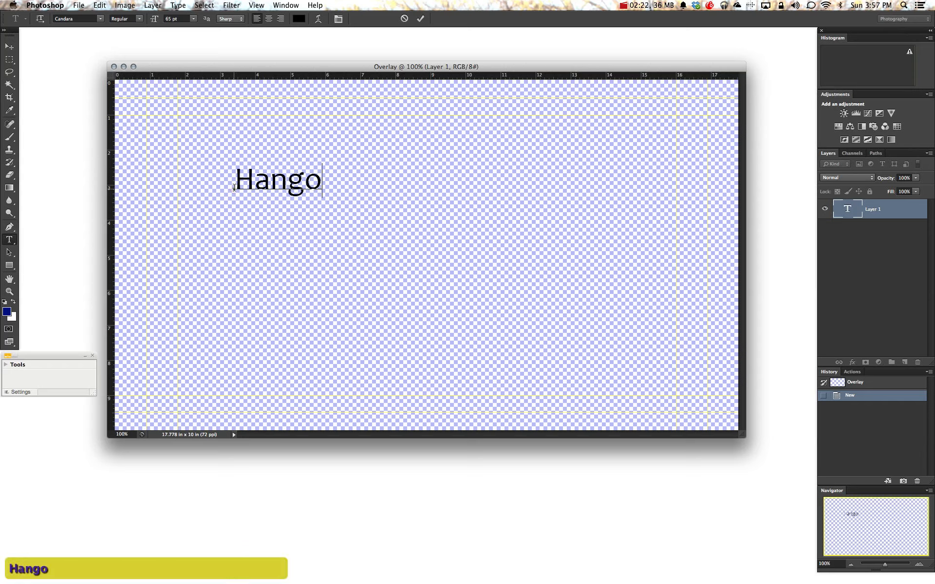
text(uts Overlay)
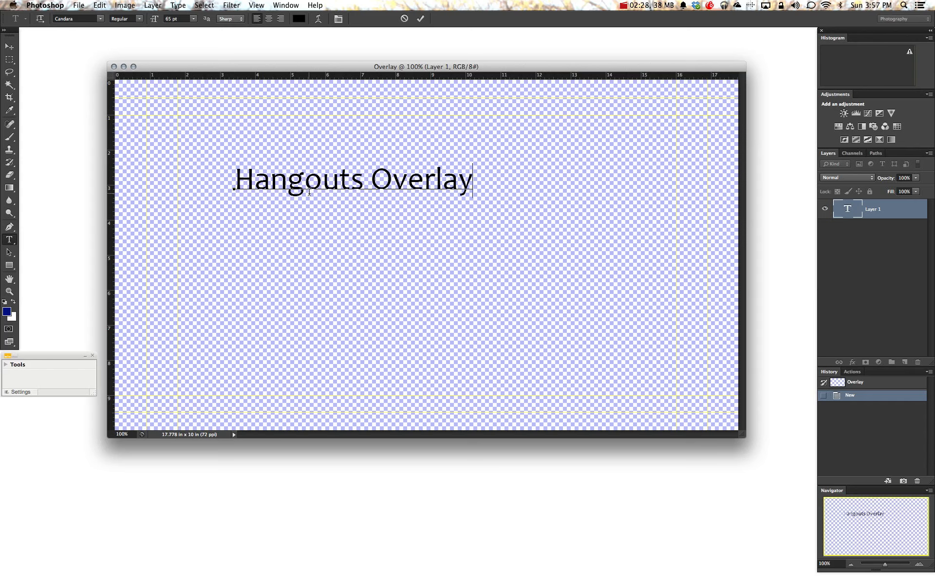
- Color the whole "Hangouts Overlay" text purple (#6d06ed) and place it in the canvas's lower-left corner along the guides
key(shift+Left)
key(shift+Left)
key(shift+Left)
key(shift+Left)
key(shift+Left)
key(shift+Left)
key(shift+Left)
key(shift+Left)
key(shift+Left)
key(shift+Left)
key(shift+Left)
key(shift+Left)
key(shift+Left)
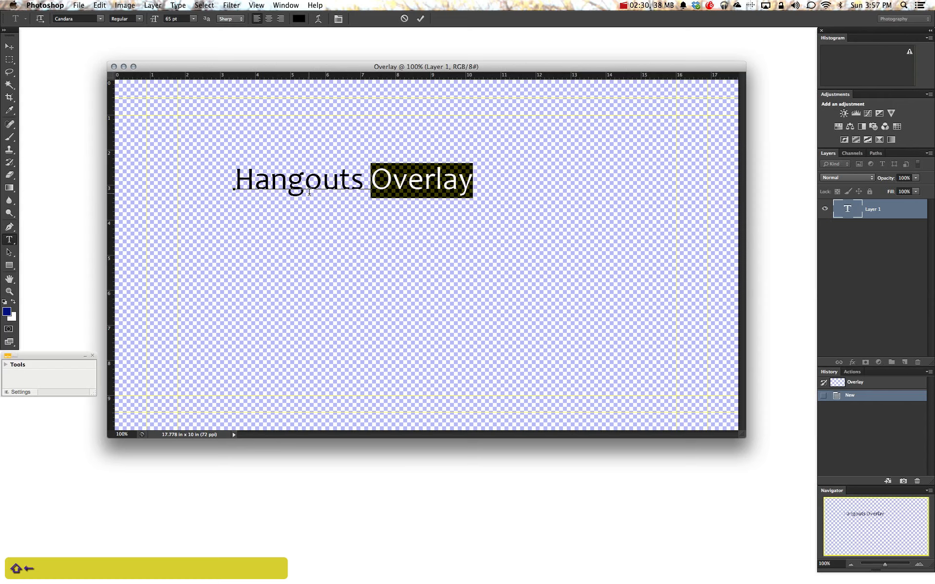
key(shift+Left)
key(shift+Left)
key(shift+Left)
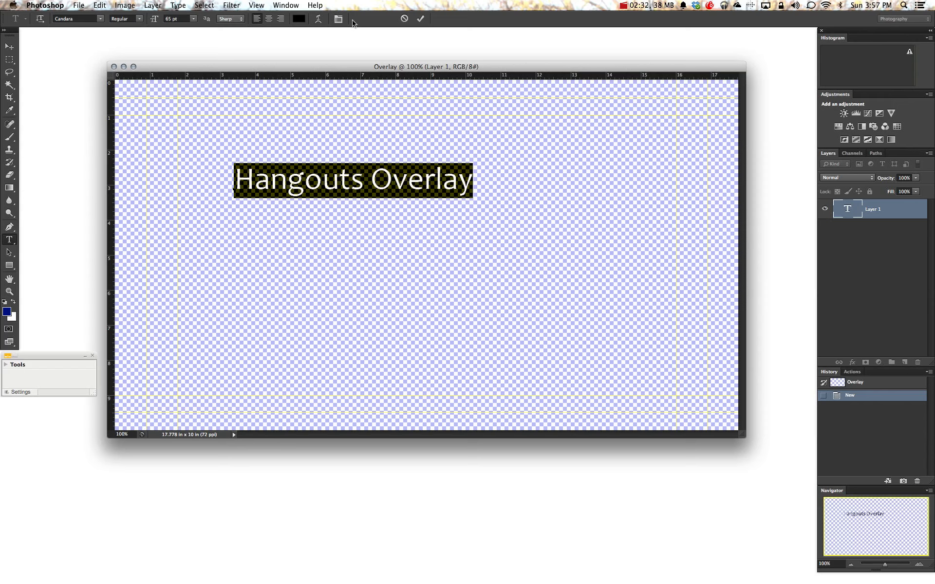
click(299, 20)
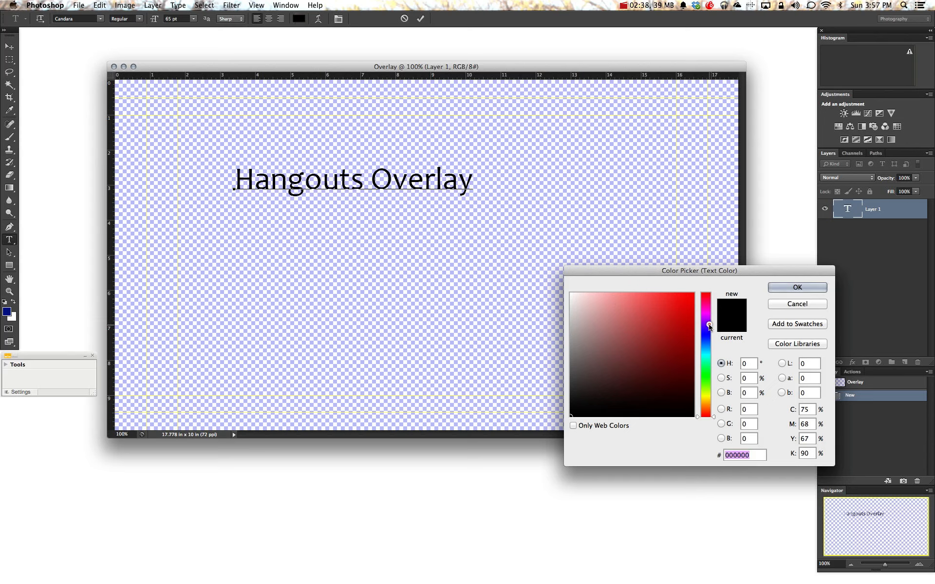
click(709, 326)
click(693, 316)
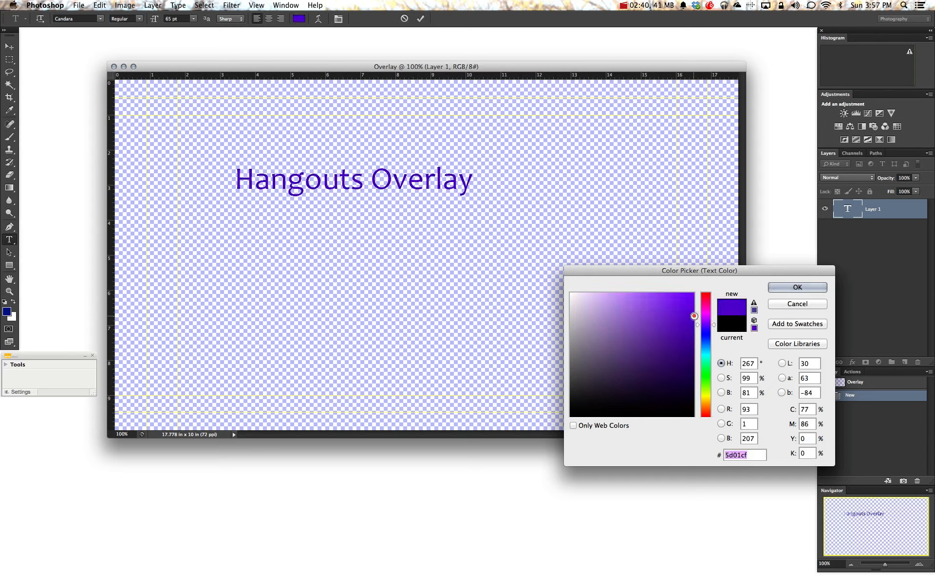
drag(691, 299, 691, 301)
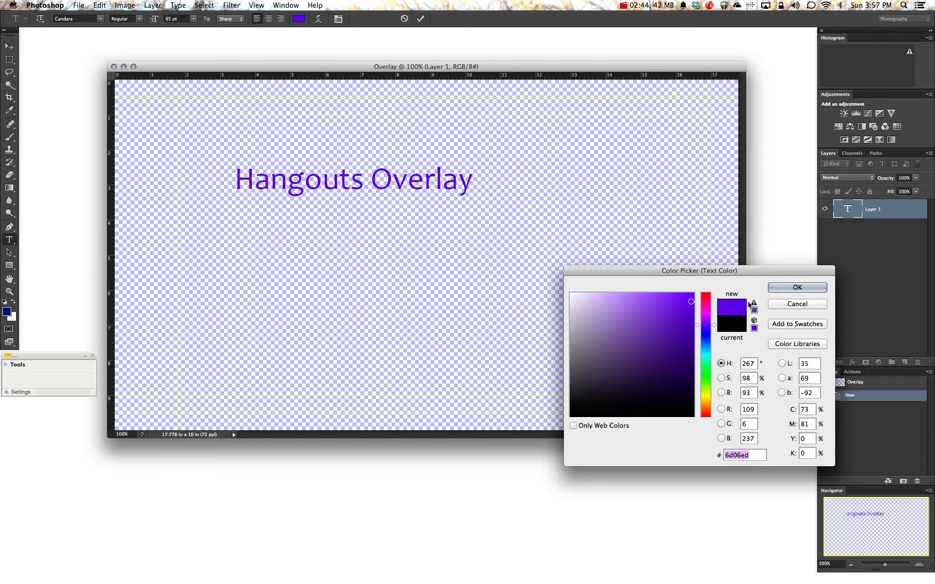
click(786, 287)
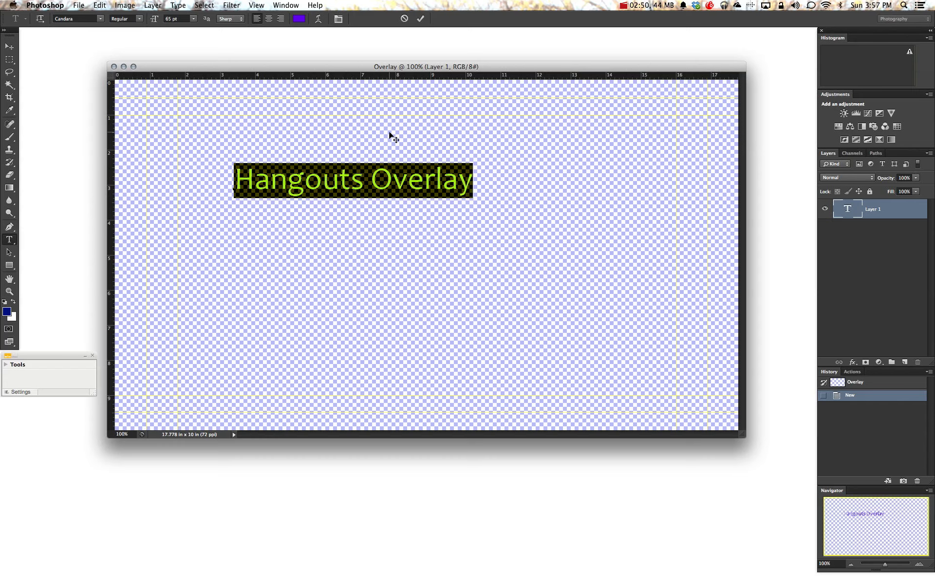
drag(390, 144, 300, 352)
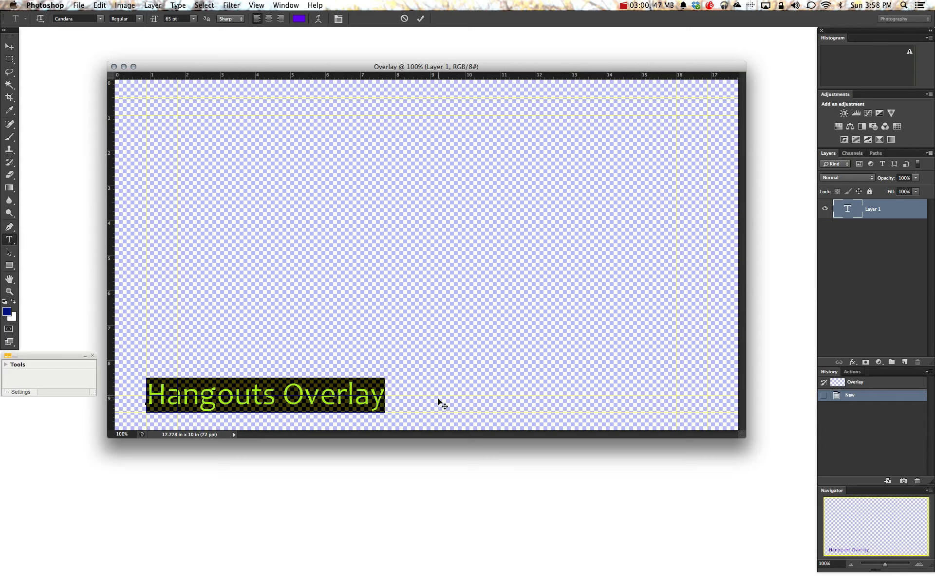
click(422, 19)
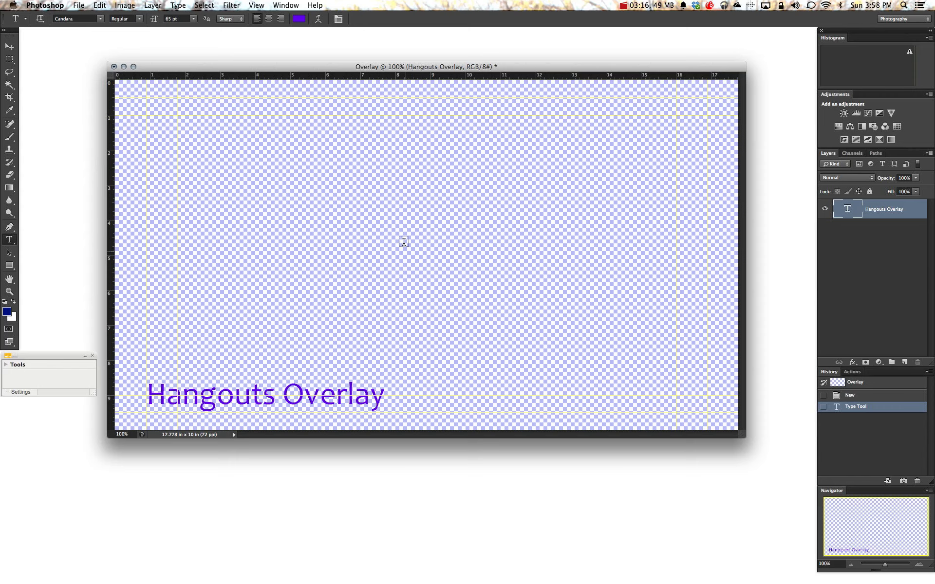
- Add a second text layer with a plus sign and the person's name, placed near the canvas's bottom edge beside the title
click(259, 211)
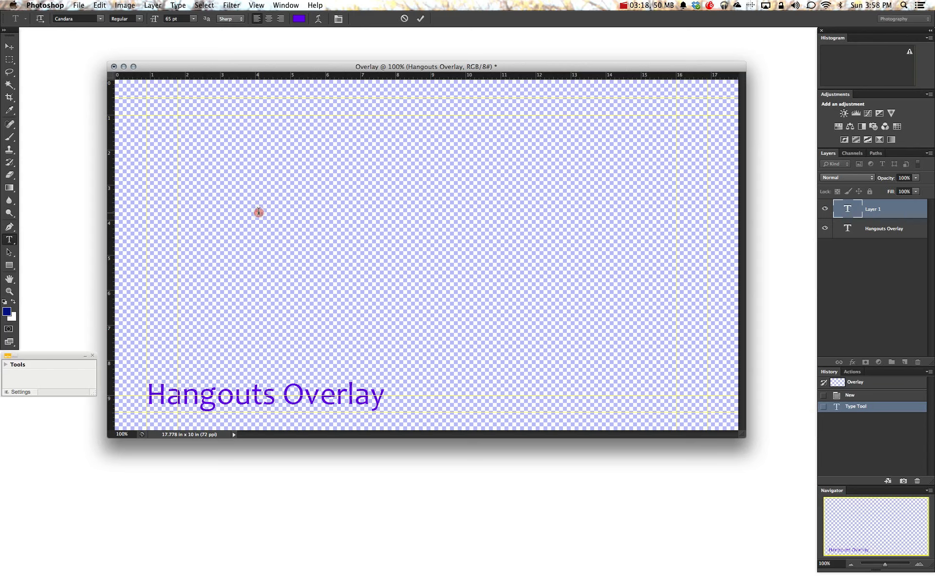
text(+)
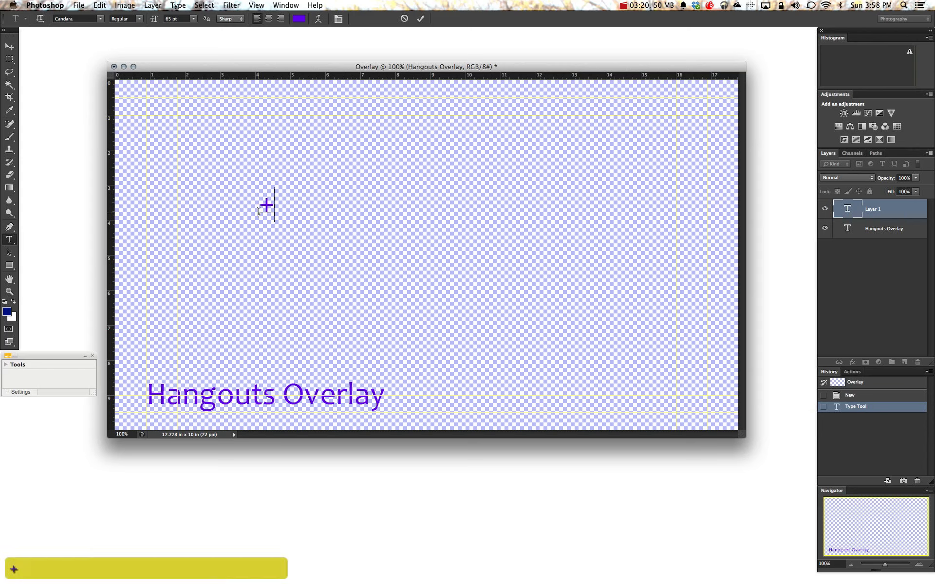
text(AdamNea)
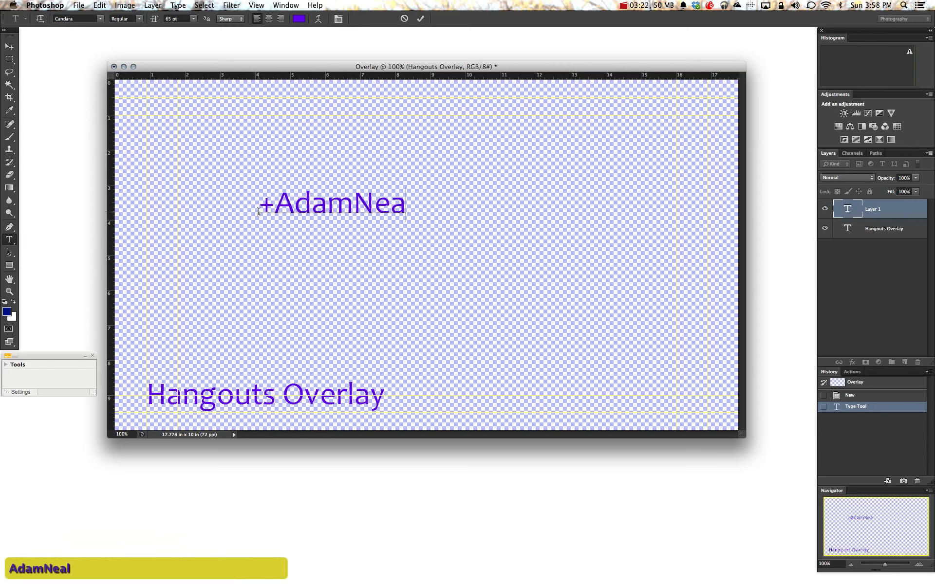
text(l)
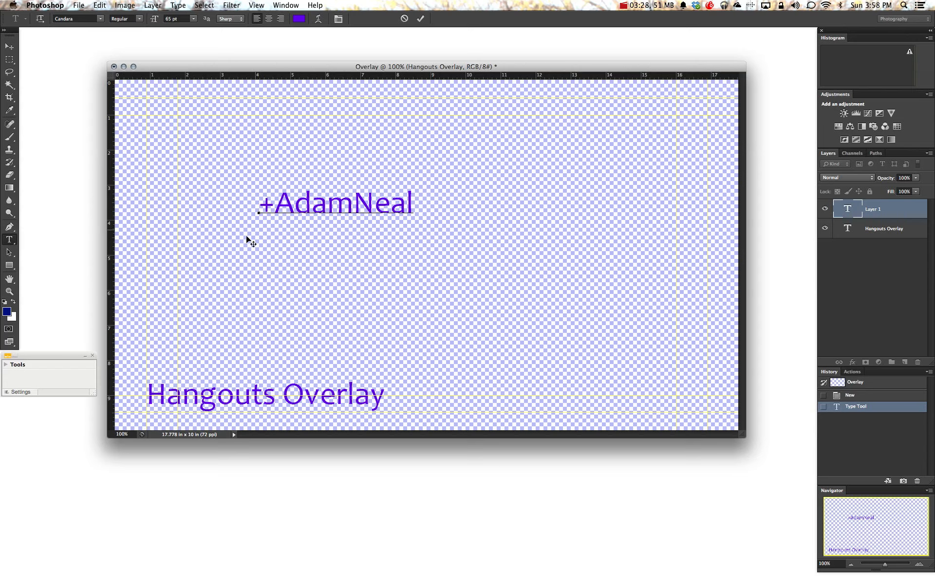
drag(283, 246, 473, 449)
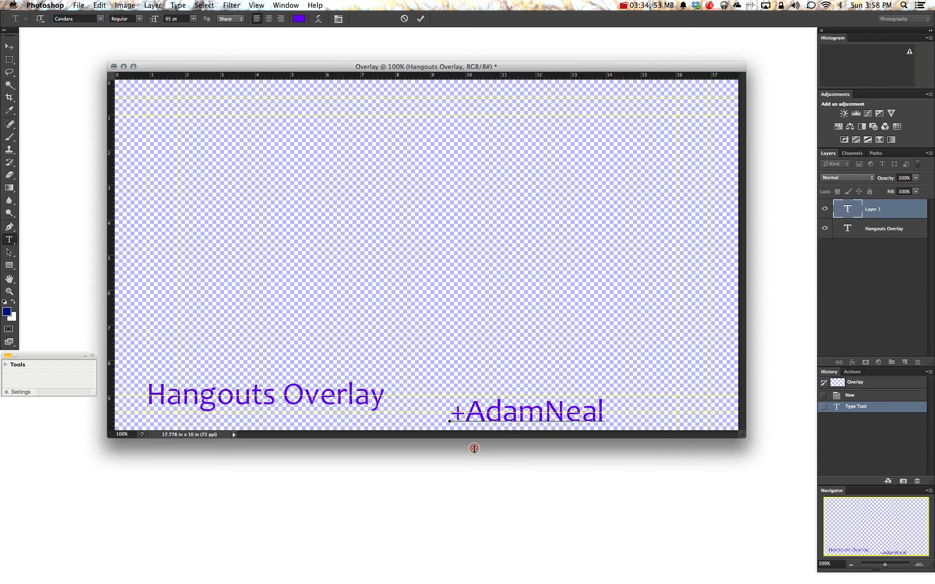
- Set the color of the whole name text to black with RGB values 0, 0, 0 and commit the text
key(shift+Left)
key(shift+Left)
key(shift+Left)
key(shift+Left)
key(shift+Left)
key(shift+Left)
key(shift+Left)
key(shift+Left)
key(shift+Left)
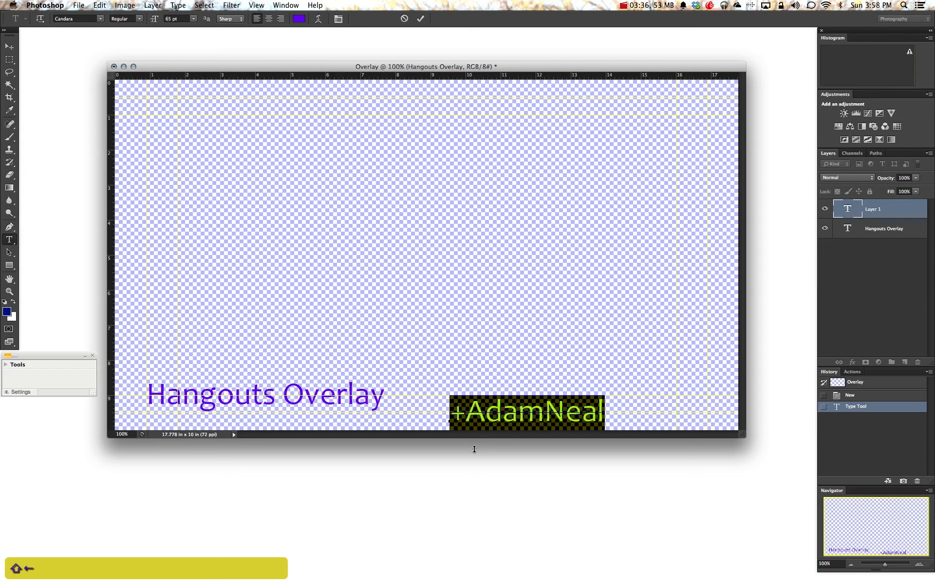
click(298, 19)
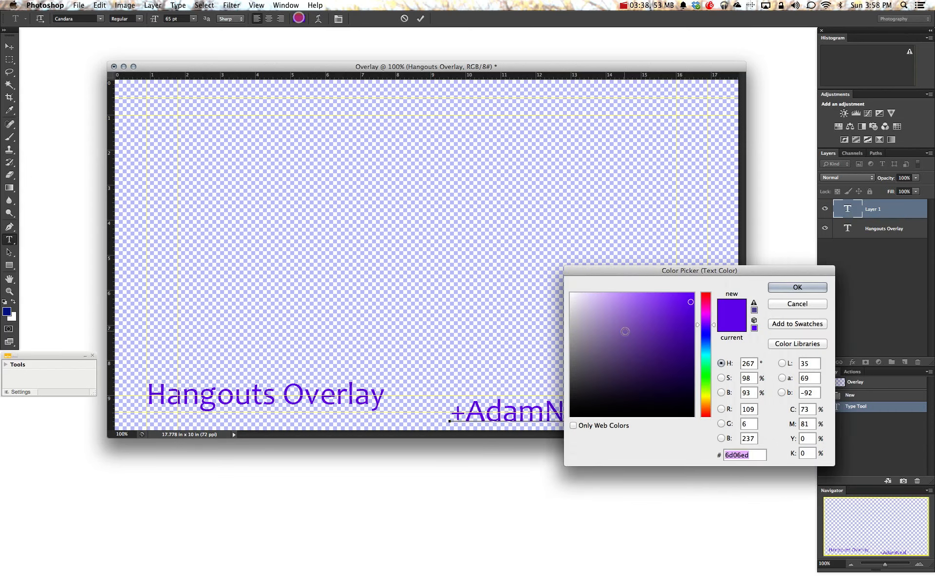
click(755, 409)
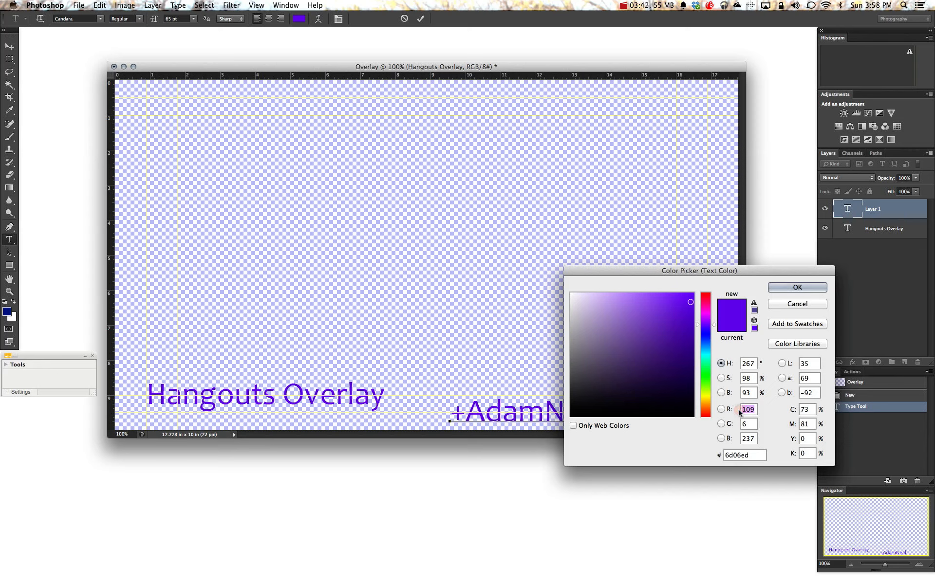
text(0)
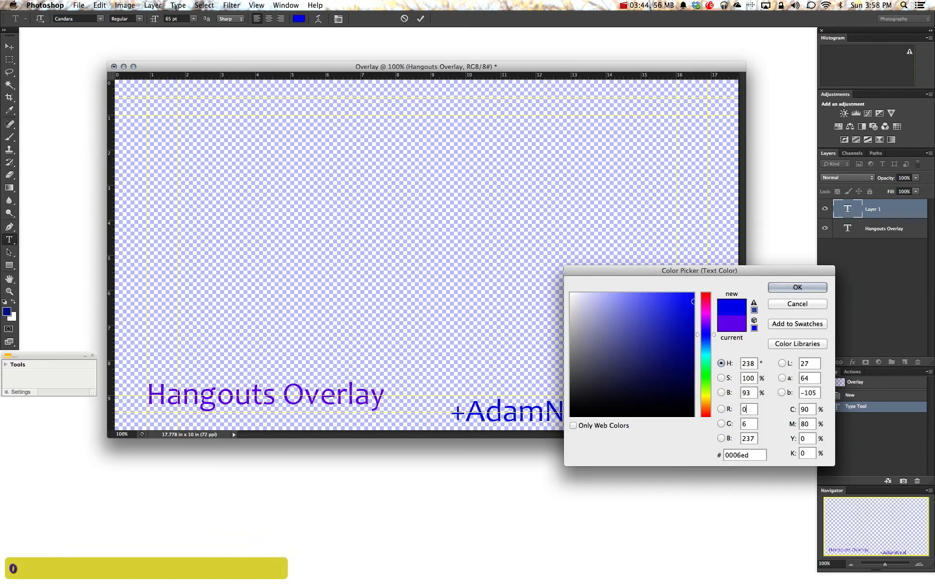
key(Tab)
text(0)
key(Tab)
text(0)
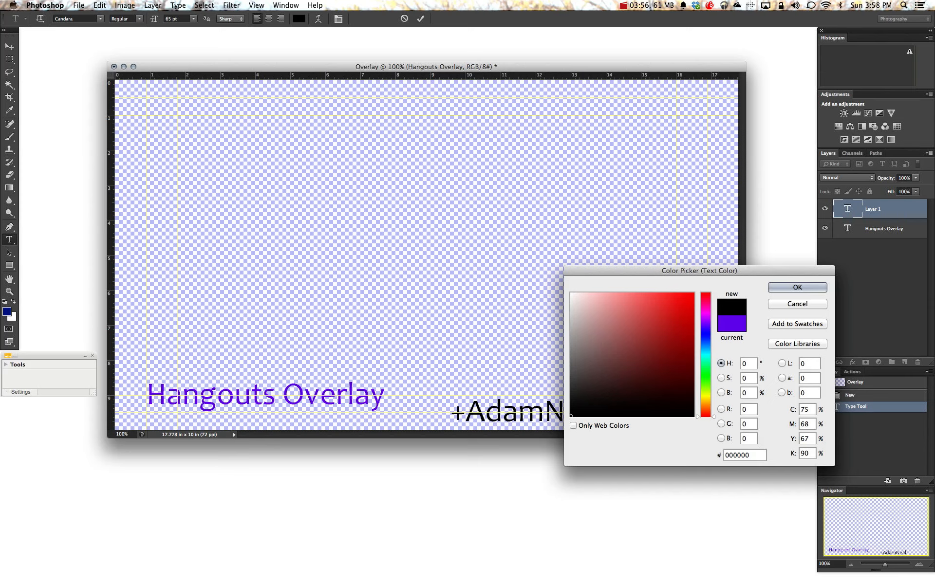
click(785, 288)
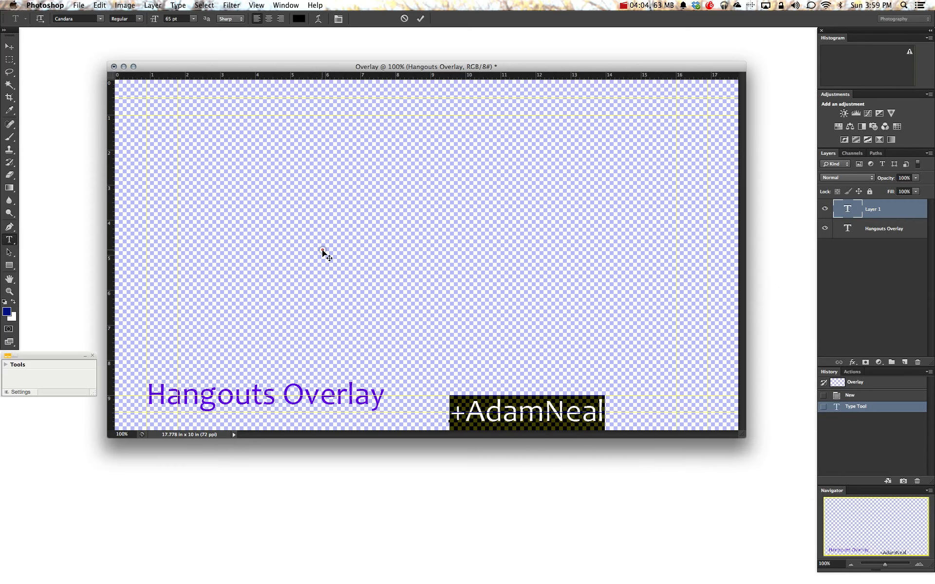
click(420, 21)
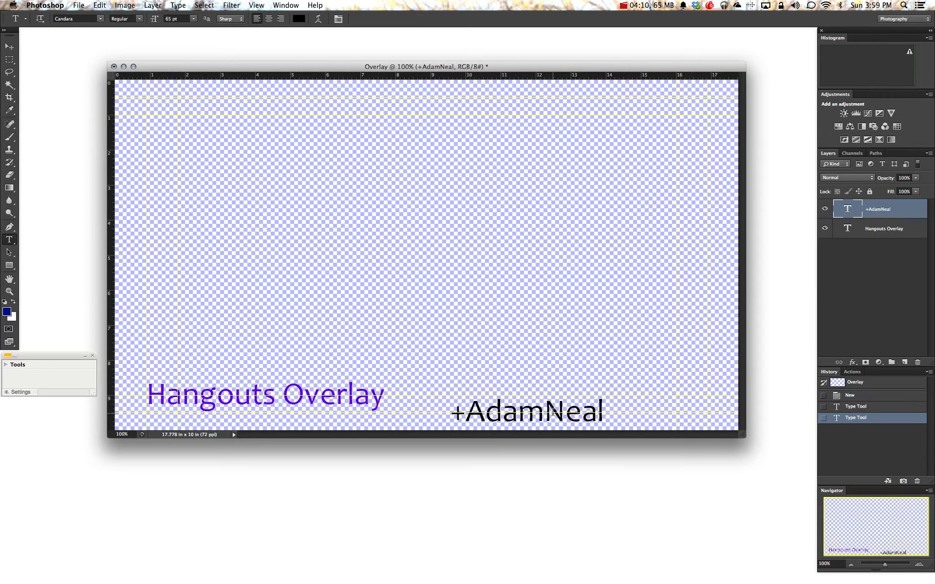
- Add a Pillow Emboss bevel to the name text layer with depth 188%, size 27 px and soften 4 px
double_click(899, 213)
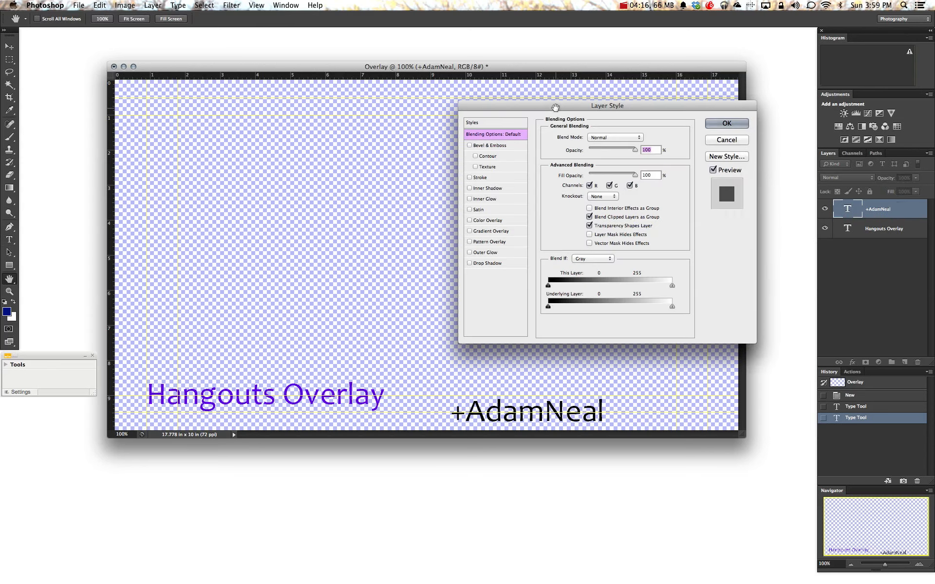
drag(555, 107, 506, 179)
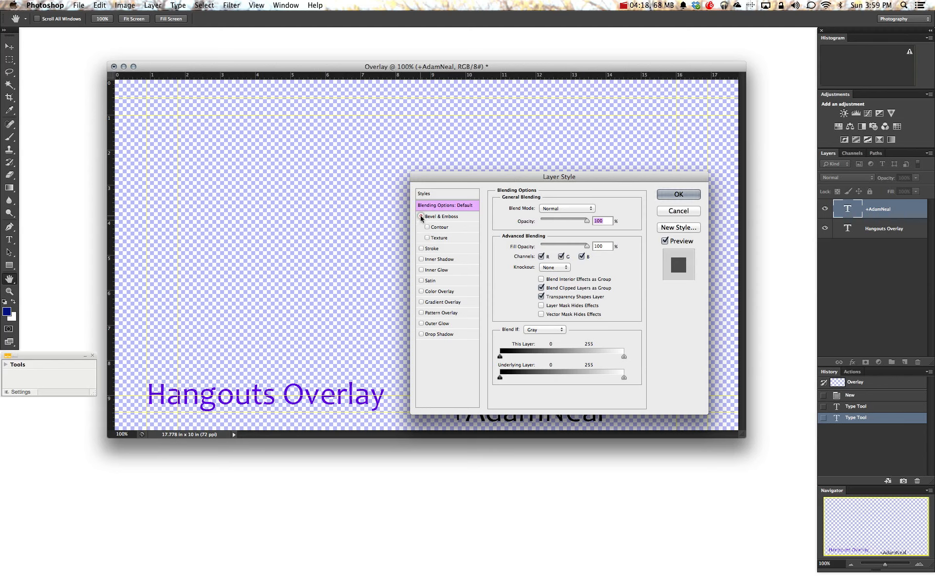
click(421, 217)
click(447, 218)
click(560, 210)
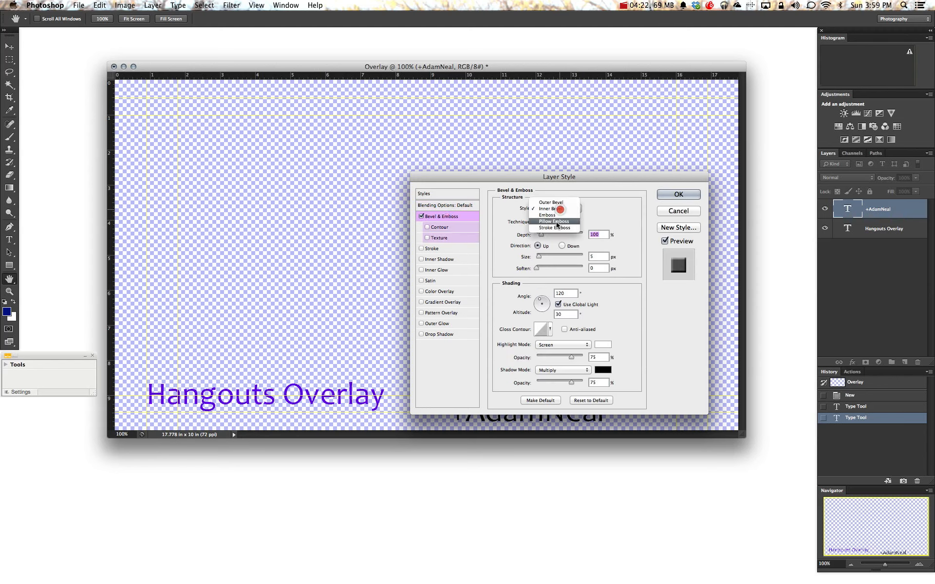
click(557, 222)
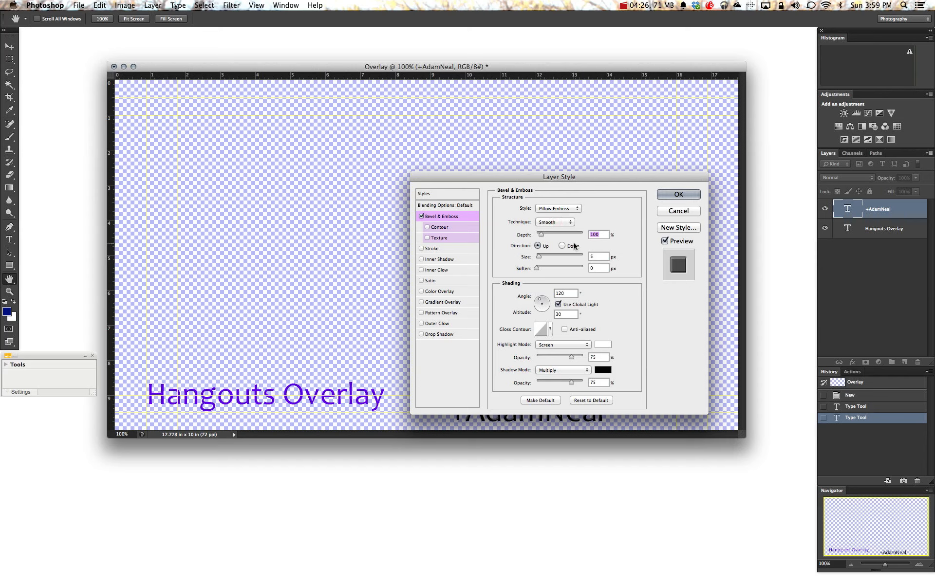
drag(540, 258, 541, 269)
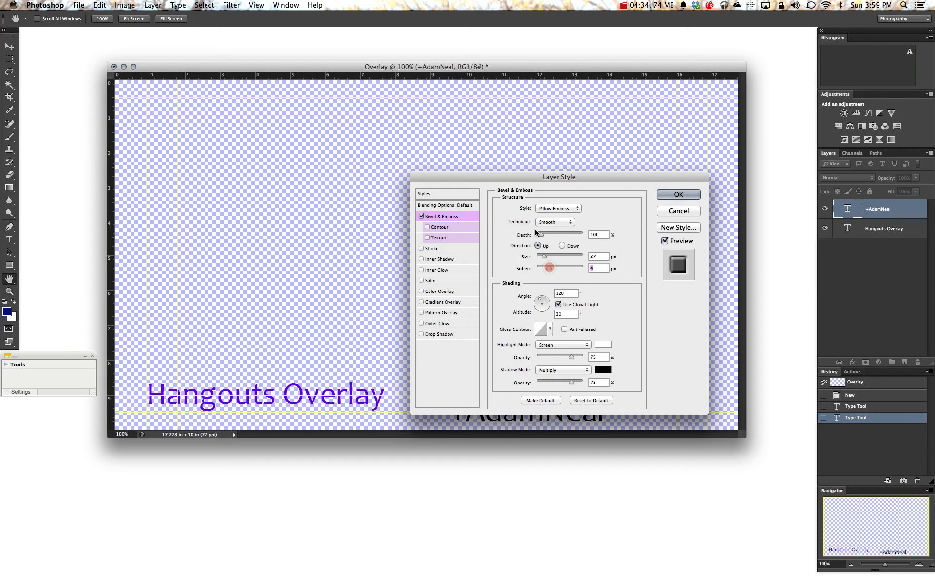
drag(543, 238, 545, 238)
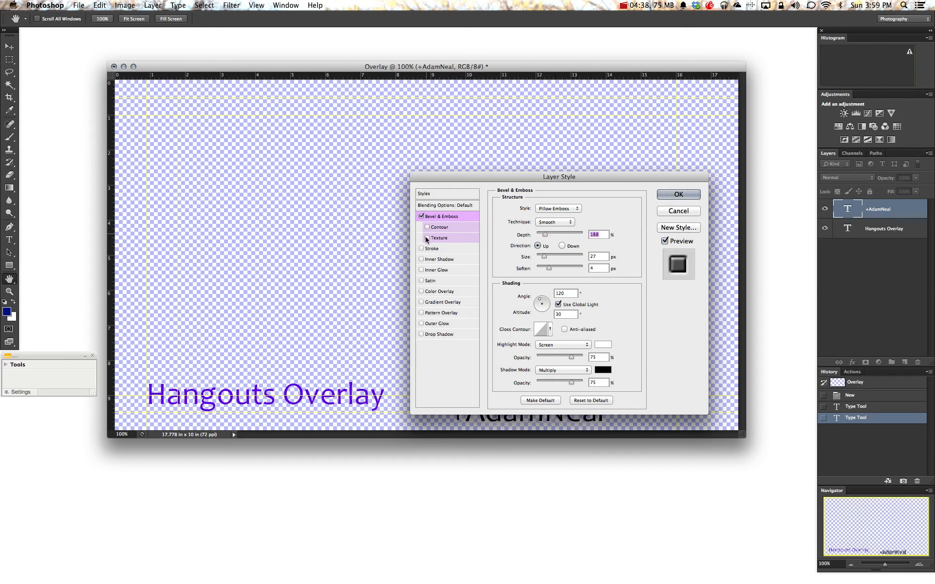
- Enable an Inner Glow on the name text layer and set its glow color to purple #7307ed
click(429, 271)
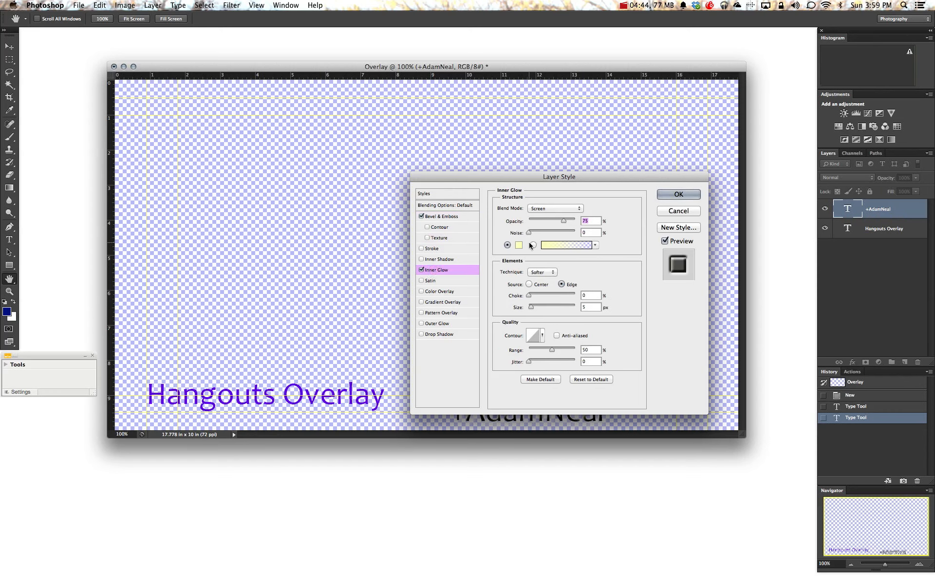
click(595, 246)
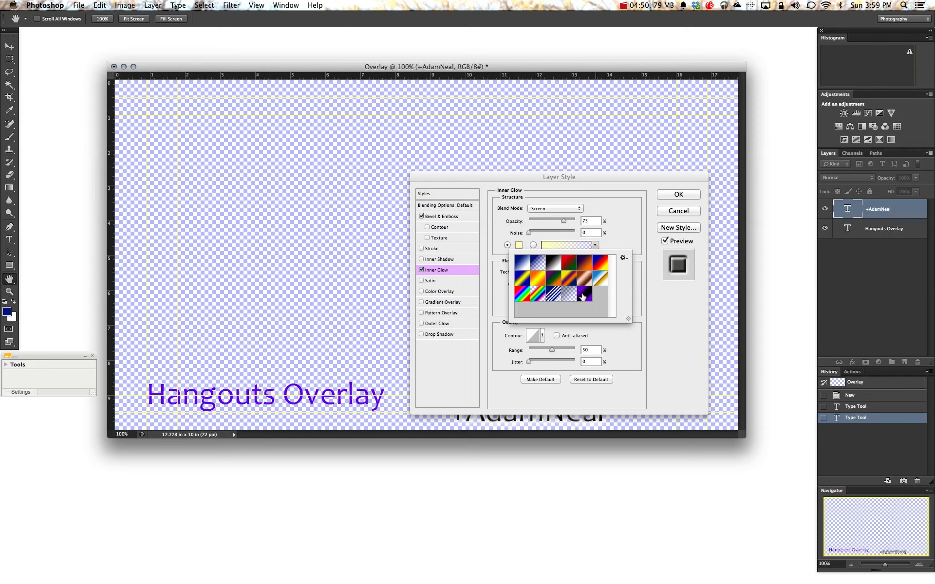
click(511, 232)
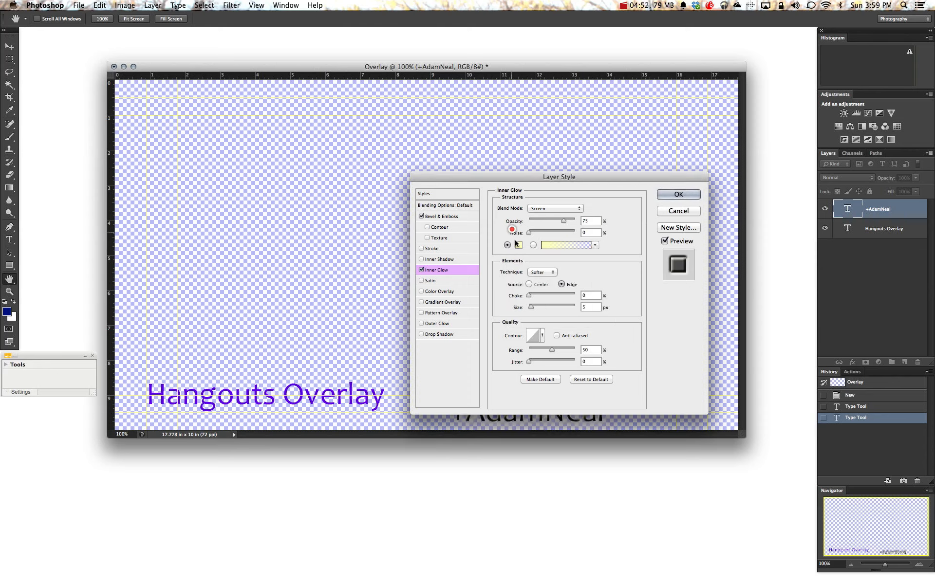
click(519, 245)
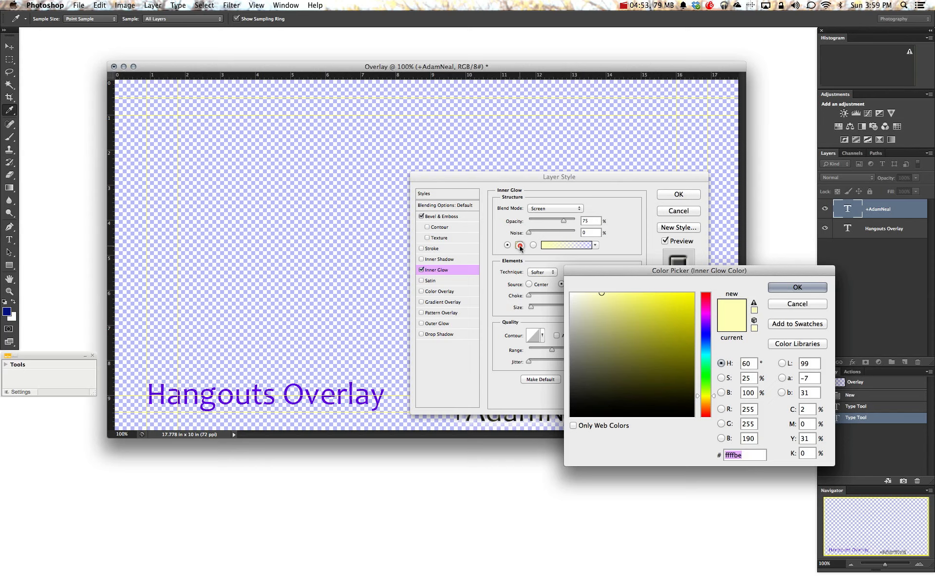
click(709, 324)
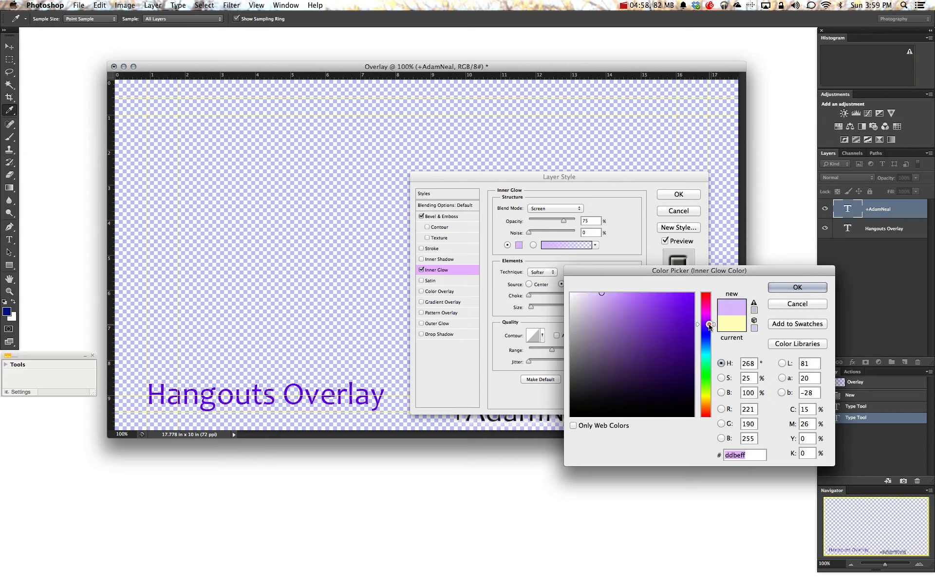
click(691, 301)
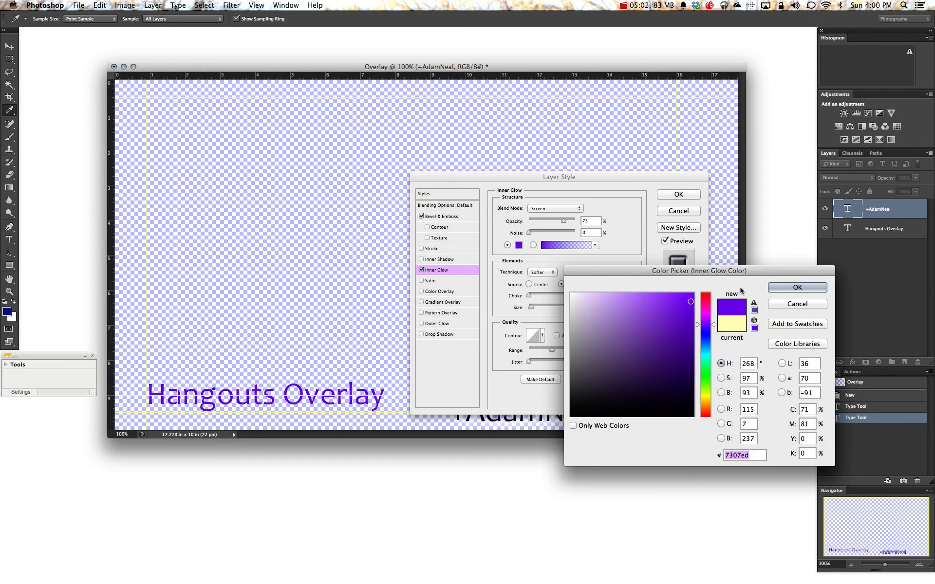
click(778, 288)
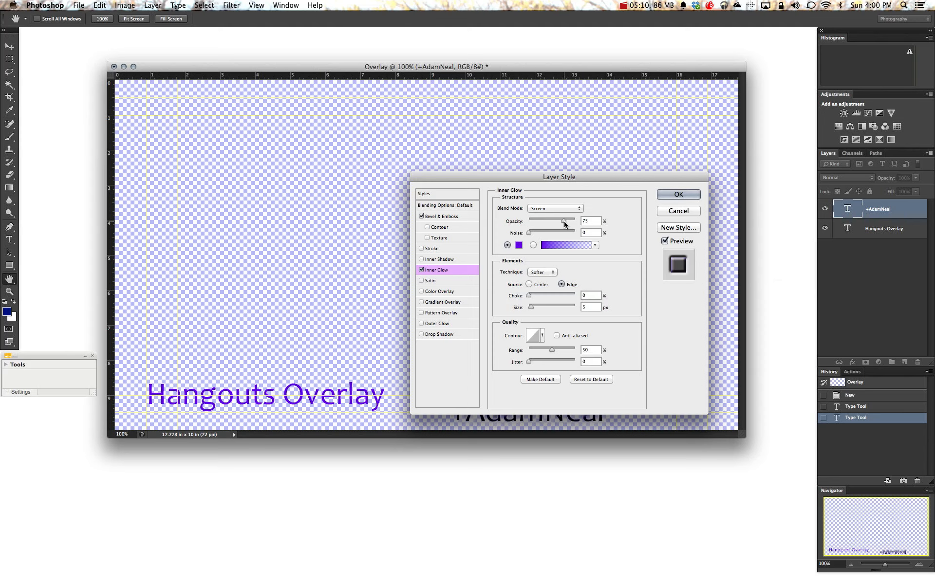
- Set the Inner Glow to 100% opacity with the Darker Color blend mode and apply the layer style
drag(564, 220, 589, 230)
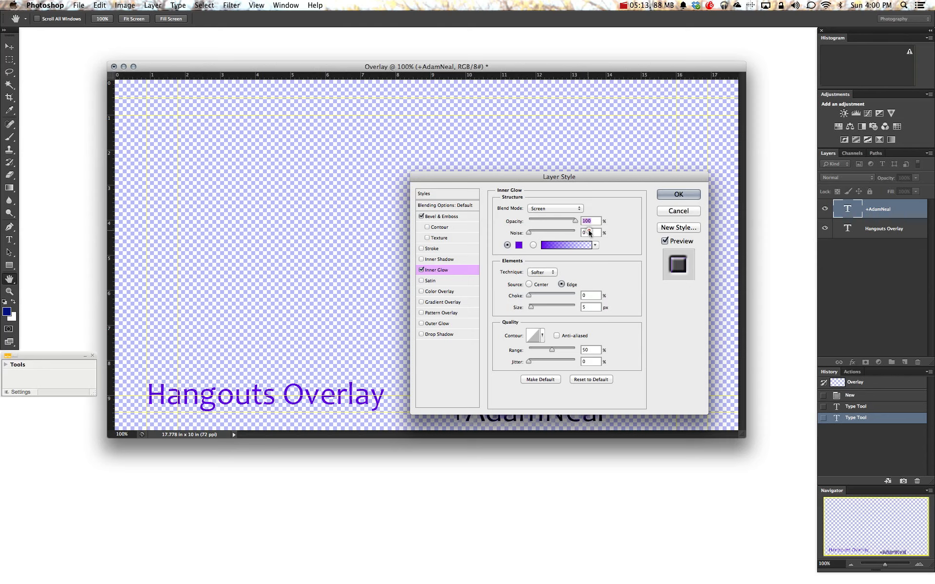
click(564, 208)
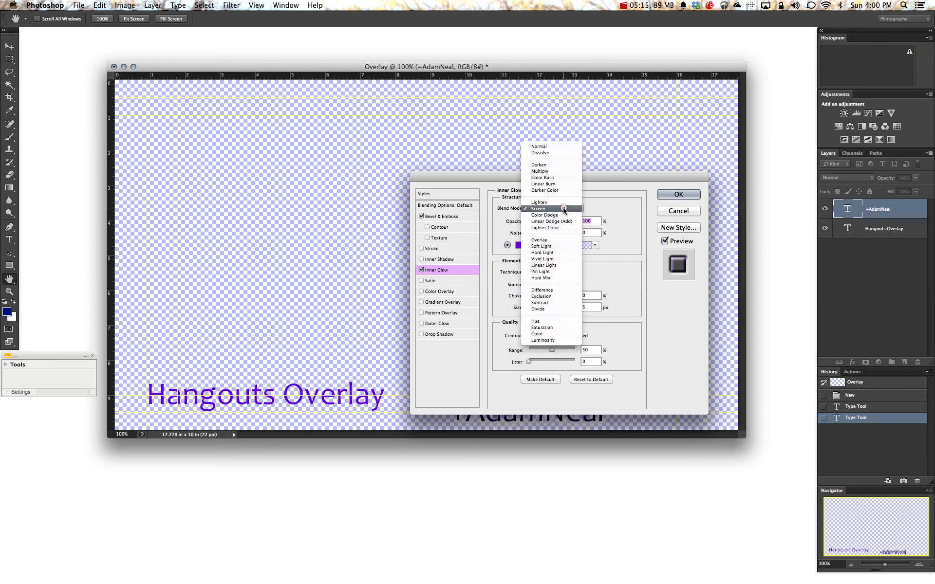
click(560, 241)
click(560, 208)
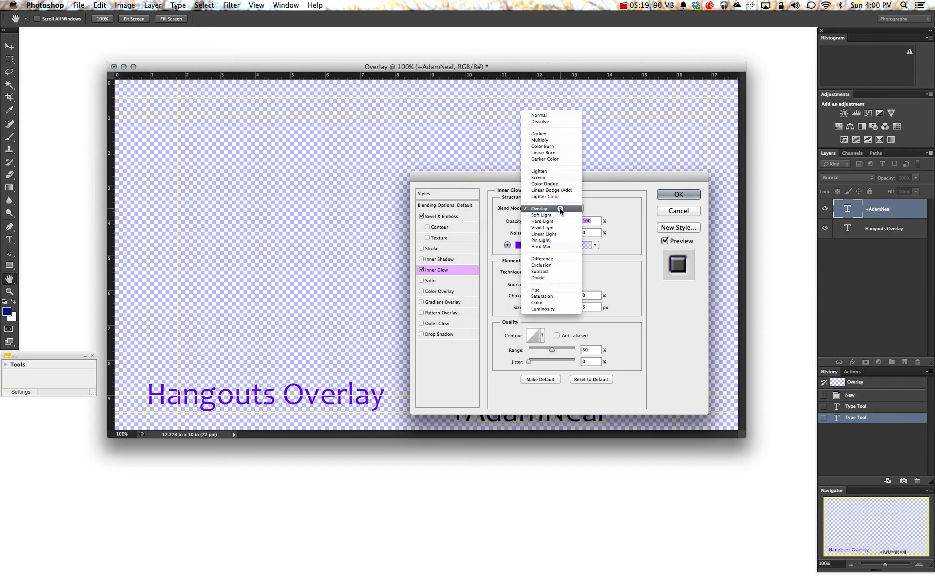
click(553, 246)
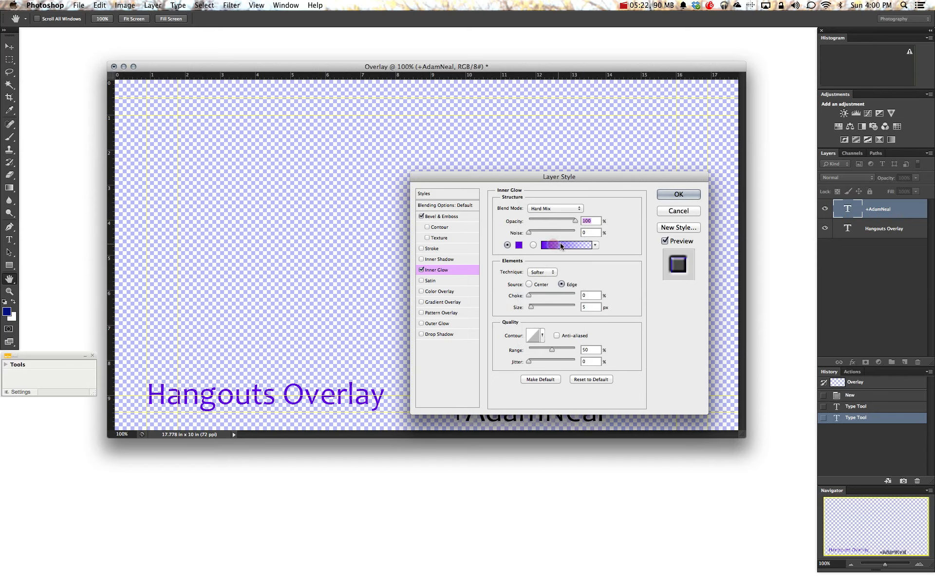
click(563, 213)
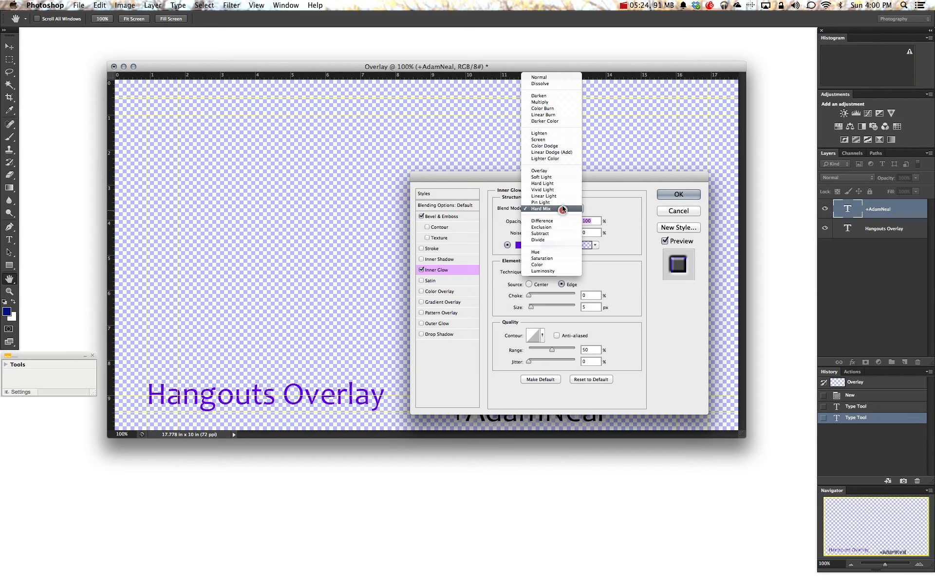
click(564, 122)
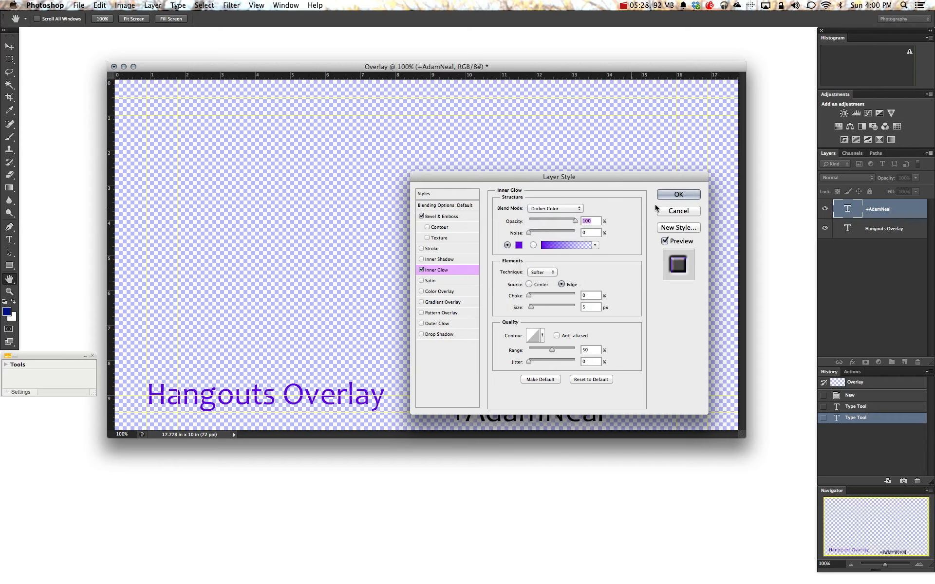
click(678, 195)
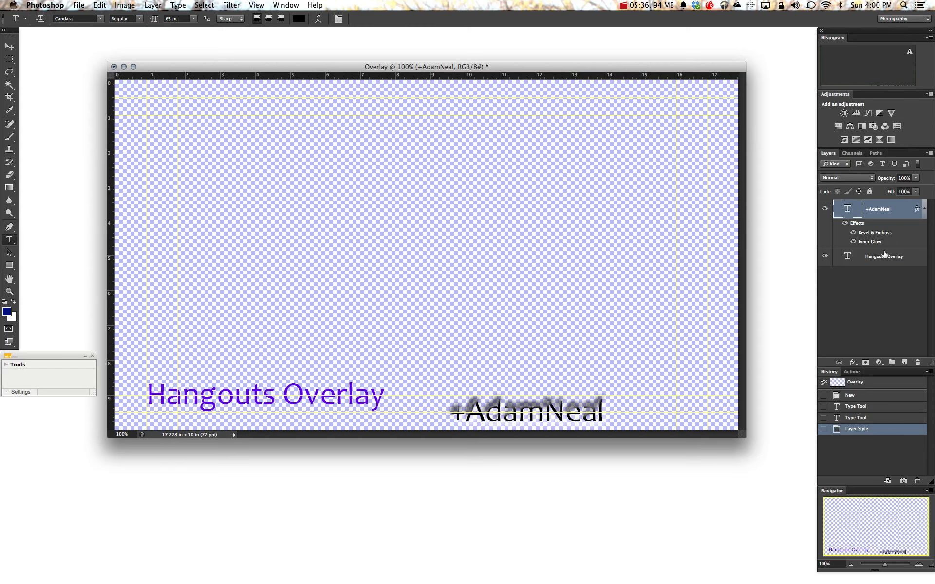
- Add a layer beneath both text layers and fill a full-width strip about 1.6 in tall behind the text with a horizontal black-to-white gradient
click(904, 362)
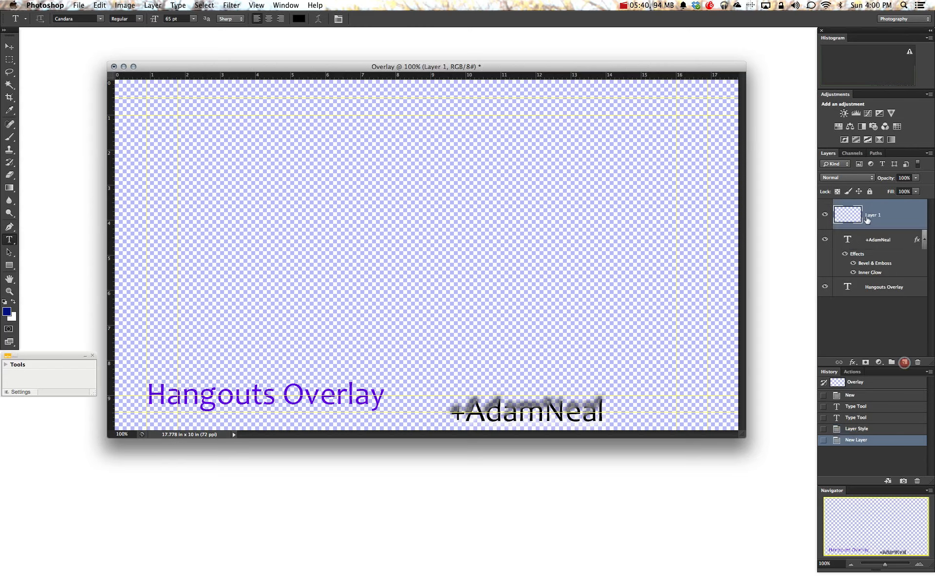
drag(872, 216, 869, 293)
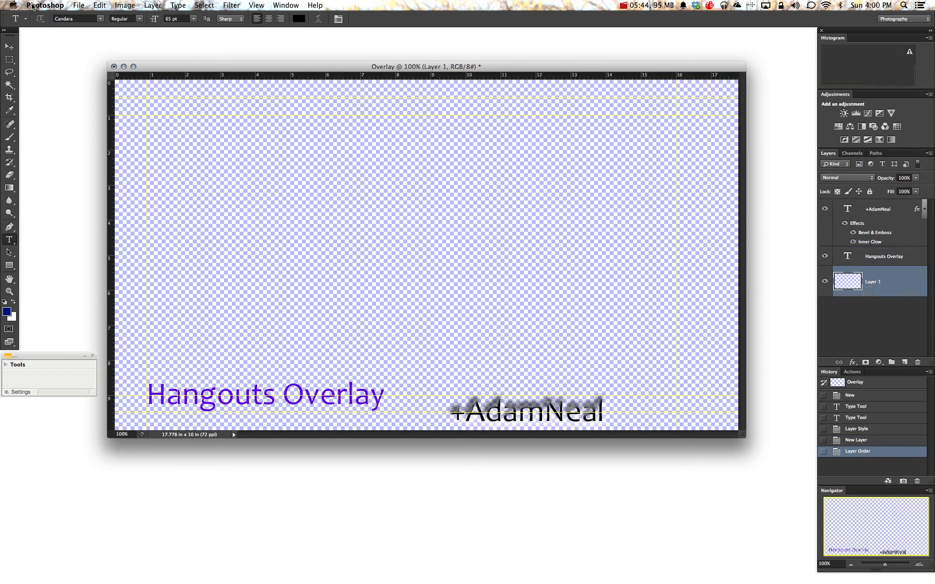
click(10, 60)
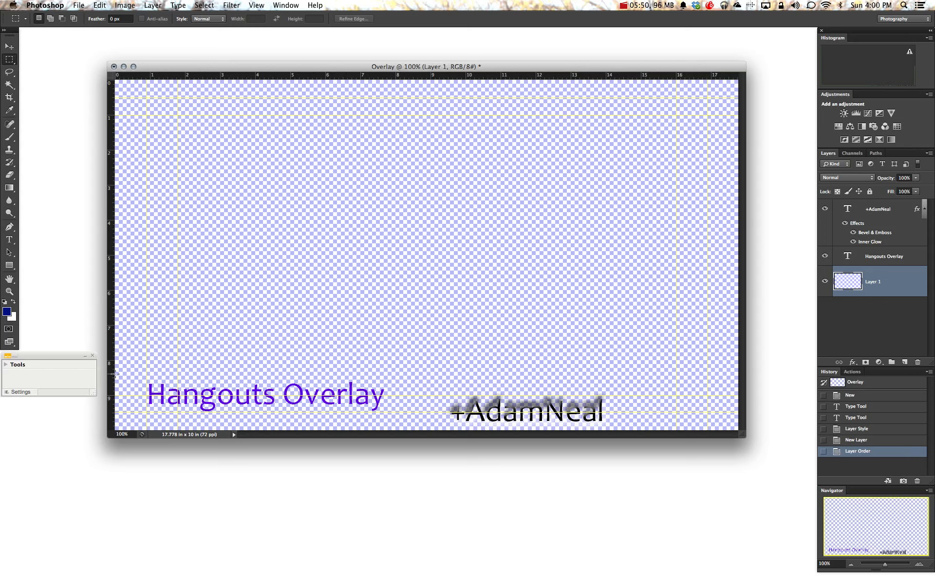
drag(115, 375, 738, 447)
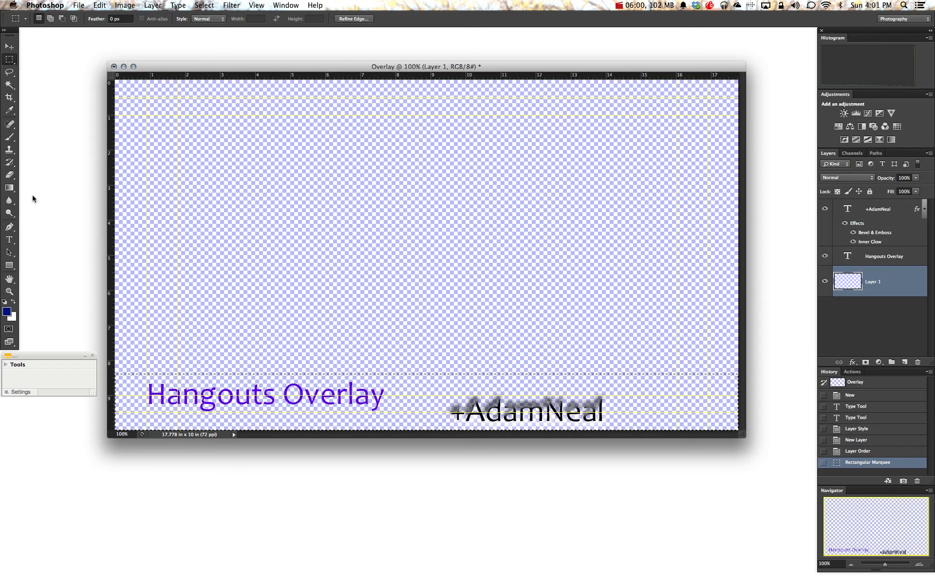
click(10, 188)
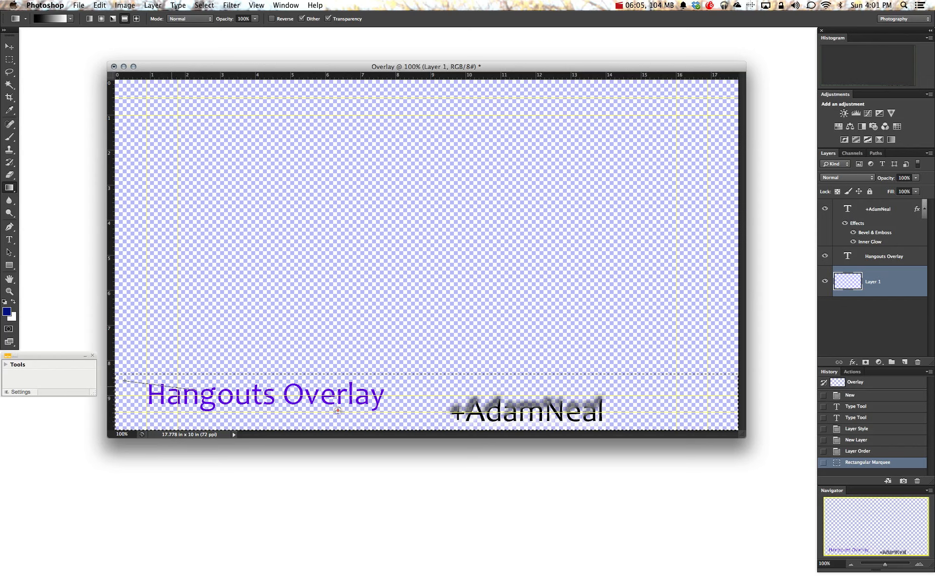
drag(645, 393, 727, 426)
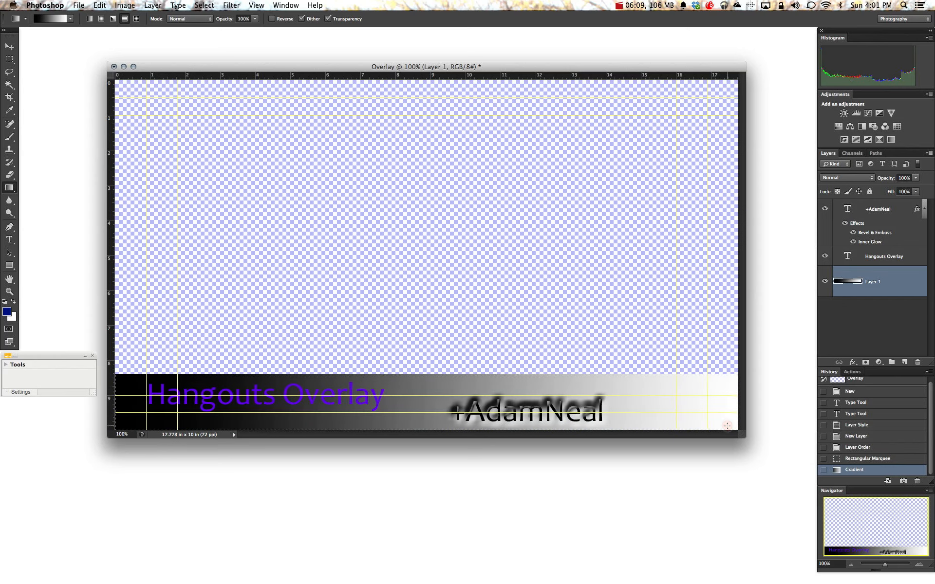
- Shift the "Hangouts Overlay" title about 1.5 in and the name text about 1.2 in to the right along the gradient strip
click(10, 47)
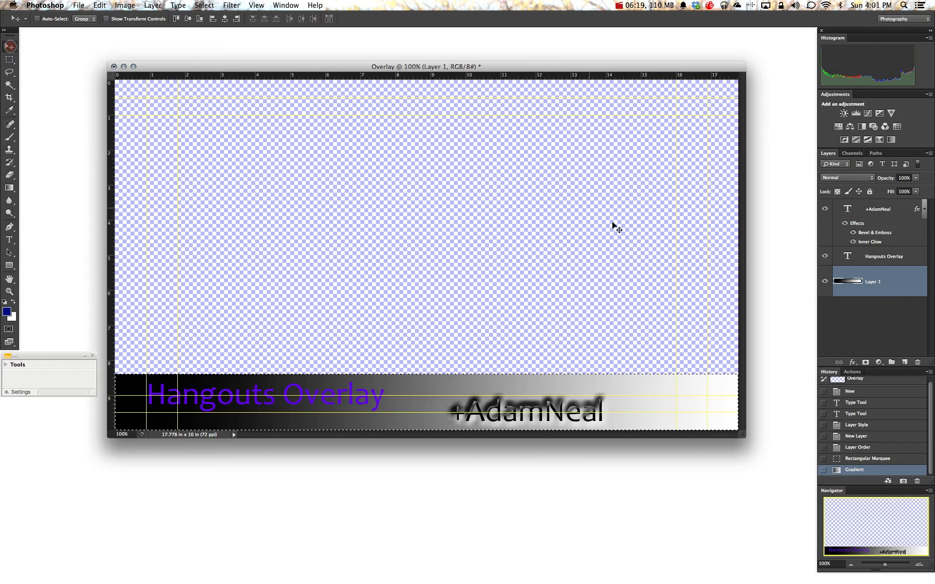
click(878, 256)
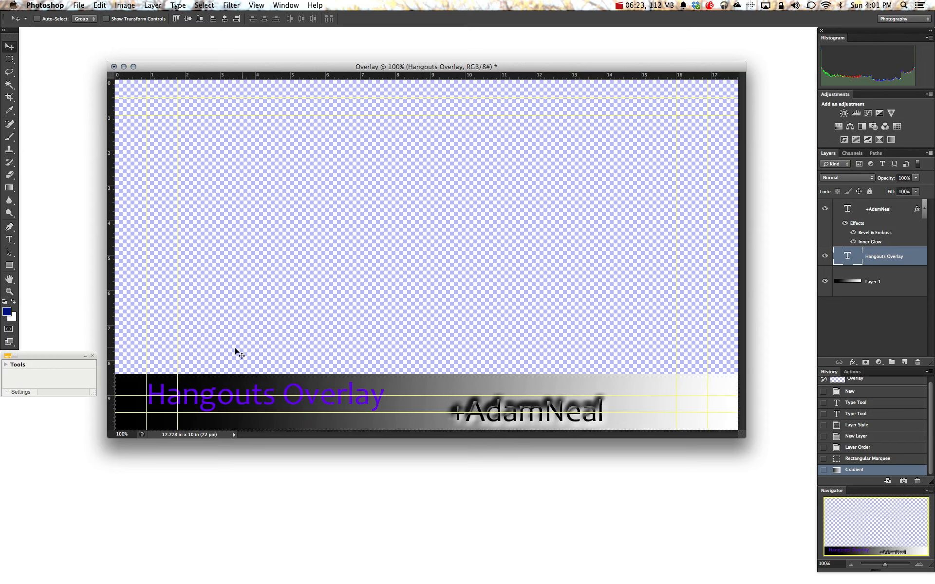
drag(235, 349, 289, 346)
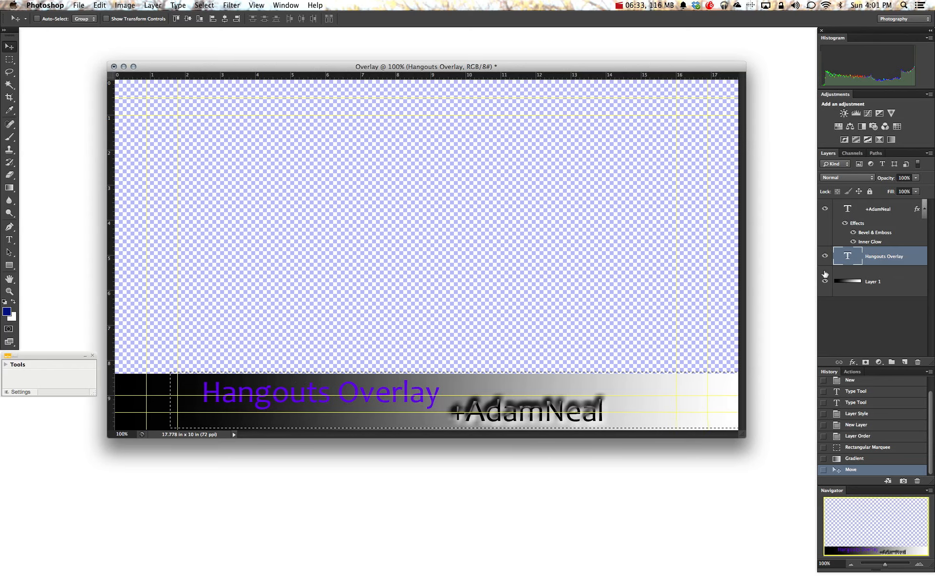
click(887, 209)
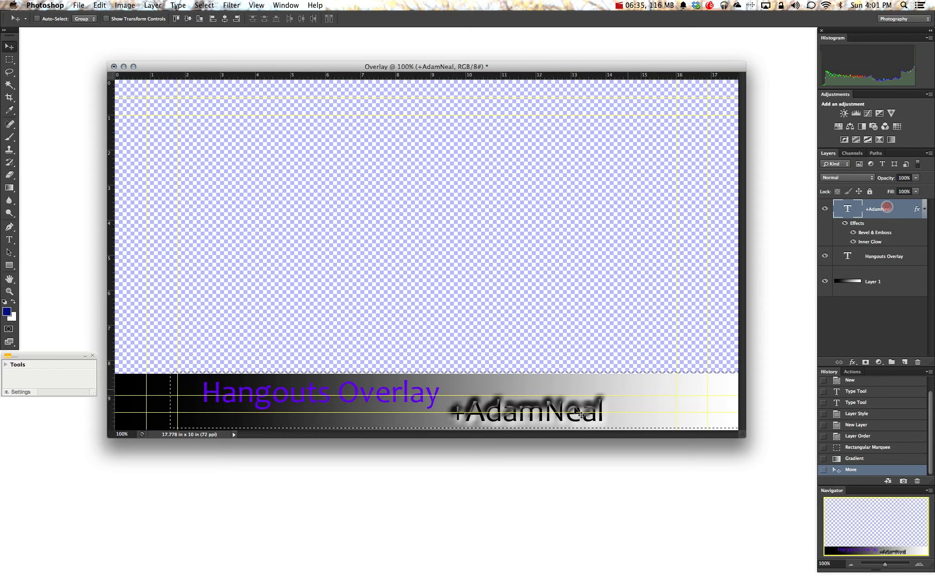
drag(574, 408, 625, 408)
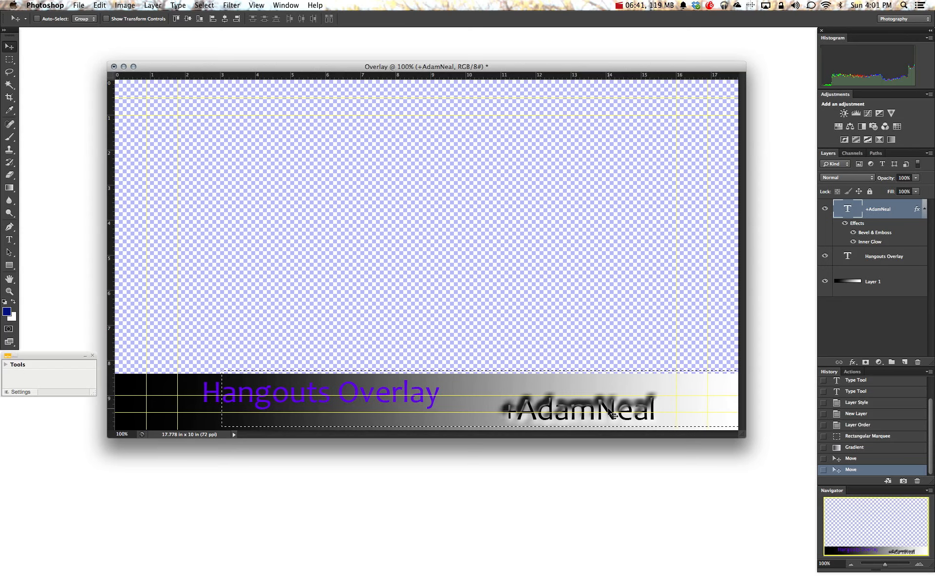
mouse_move(604, 407)
mouse_down()
mouse_move(640, 406)
mouse_move(593, 405)
mouse_up()
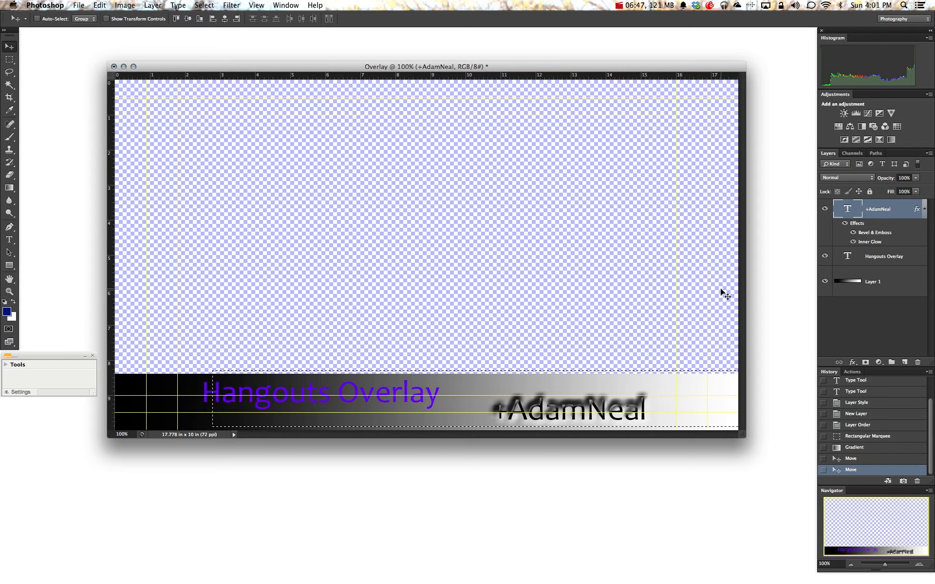
- Toggle the name text's Inner Glow off and on, and hide its Bevel & Emboss effect
click(853, 241)
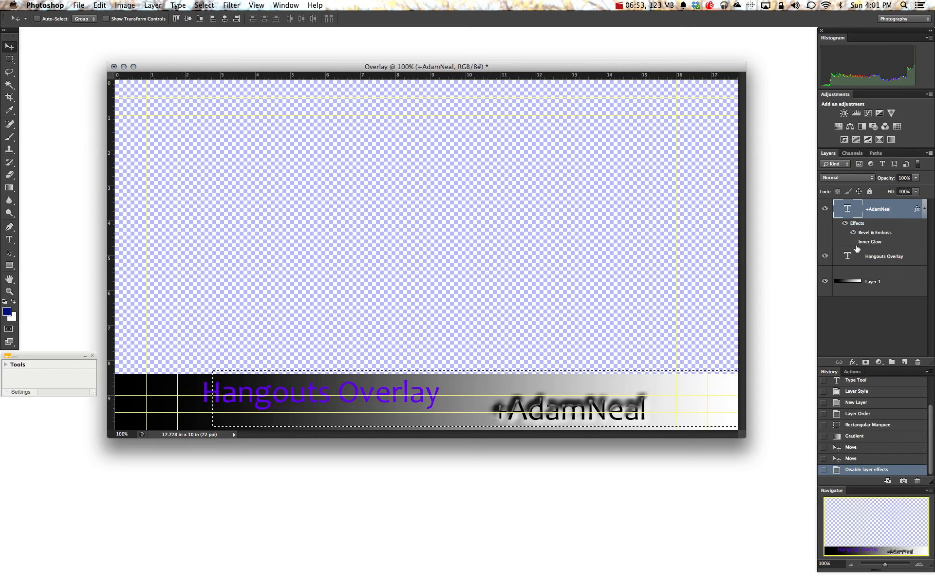
click(853, 241)
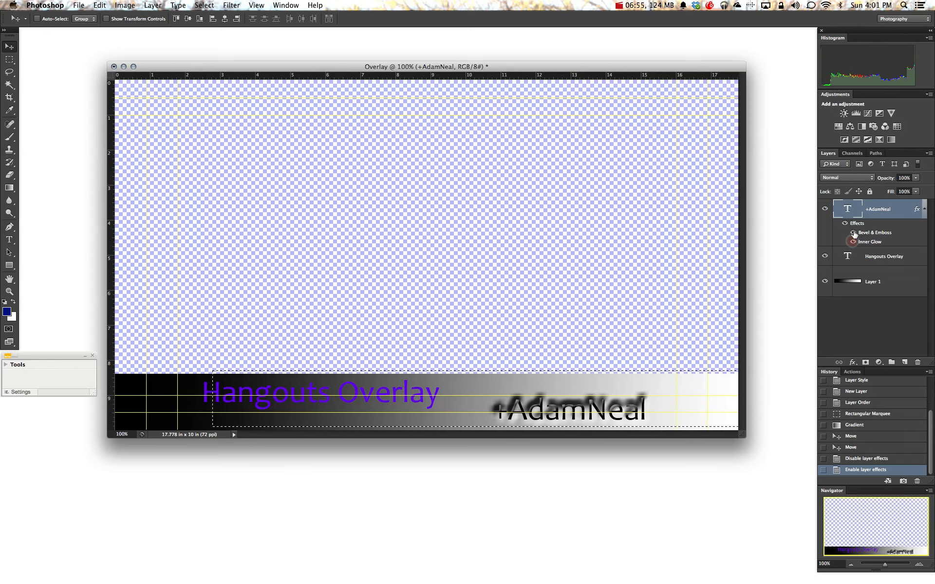
click(853, 233)
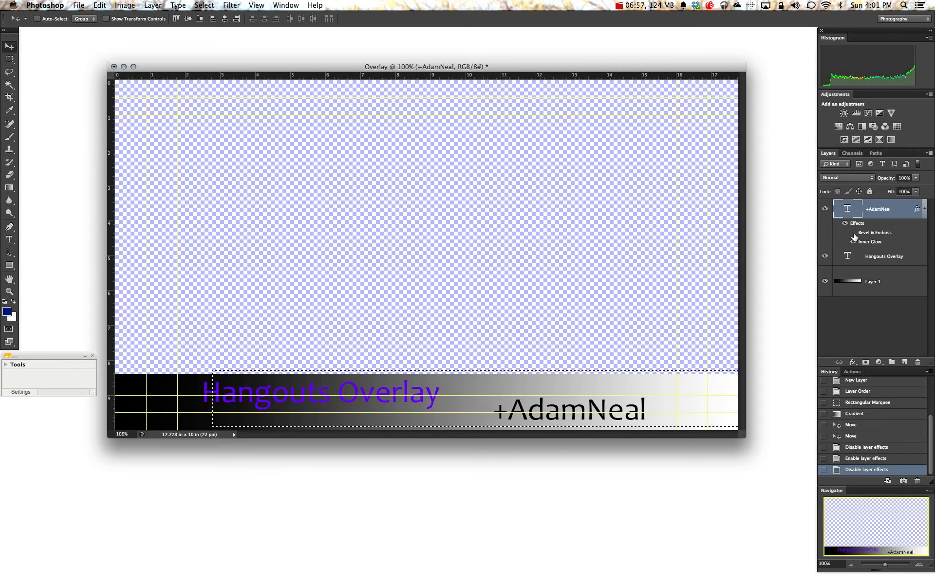
- Show the name text's Bevel & Emboss effect again and reduce its depth to 115%
click(852, 233)
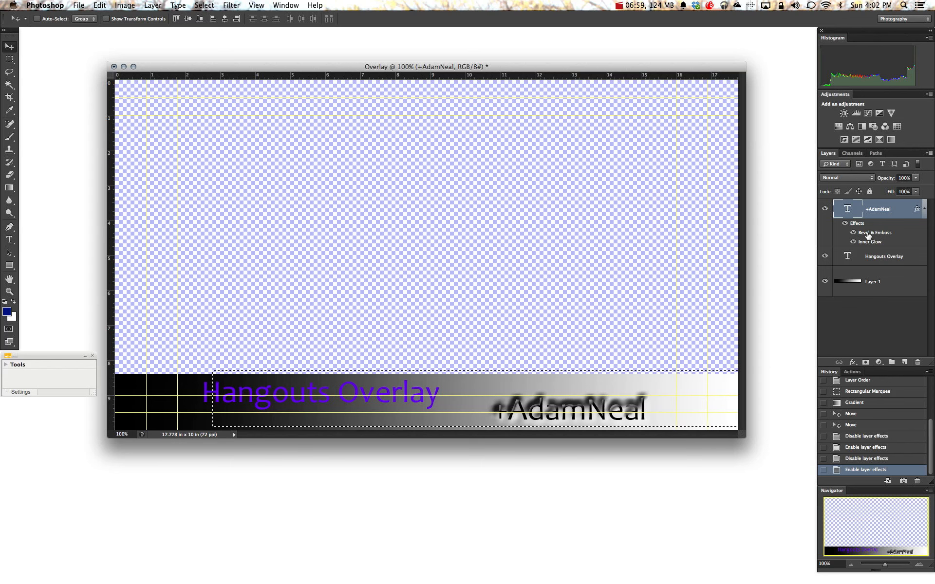
double_click(867, 234)
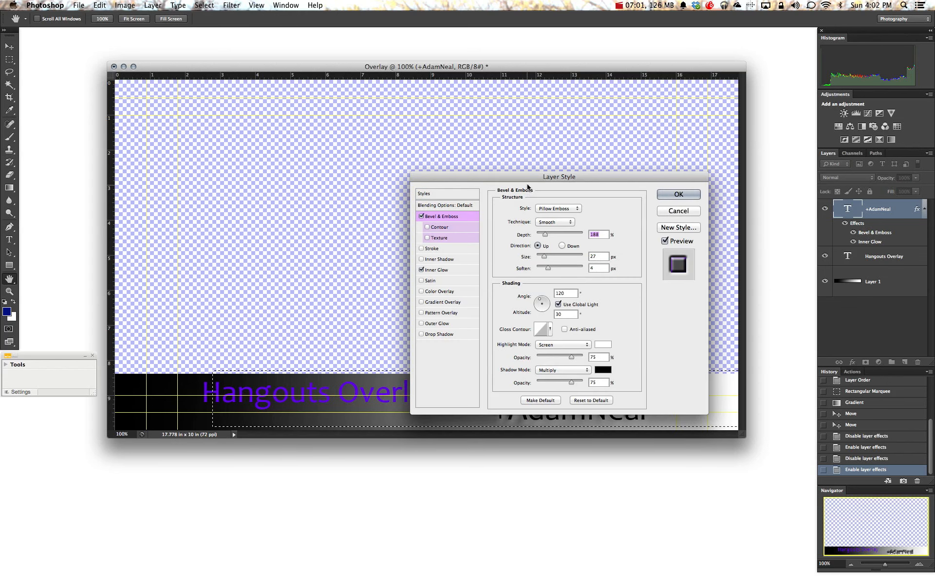
drag(527, 180, 485, 58)
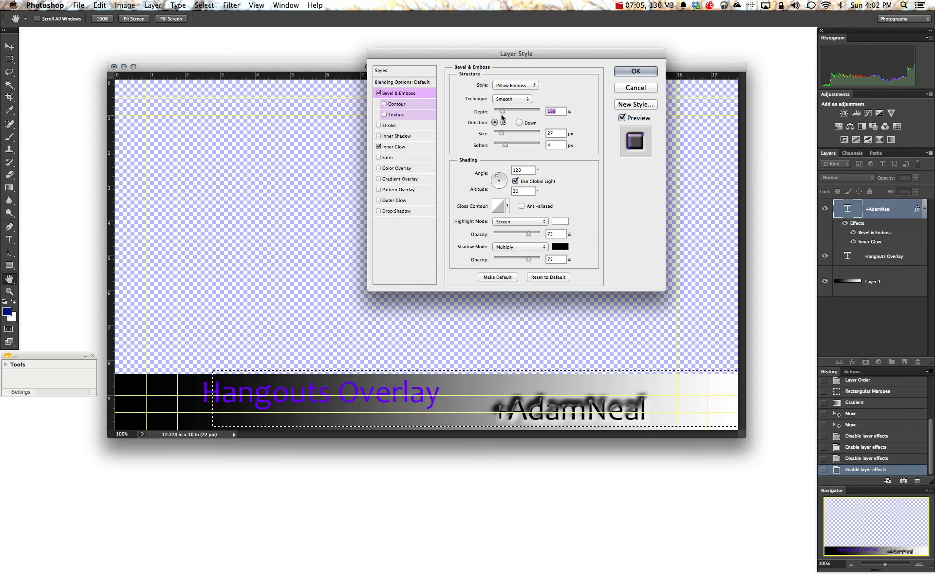
drag(502, 116, 499, 115)
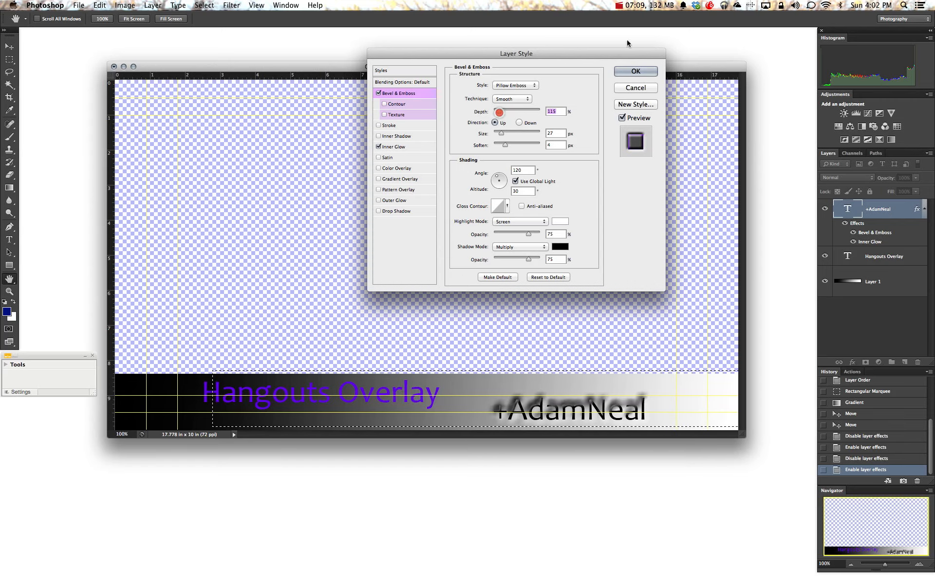
click(628, 72)
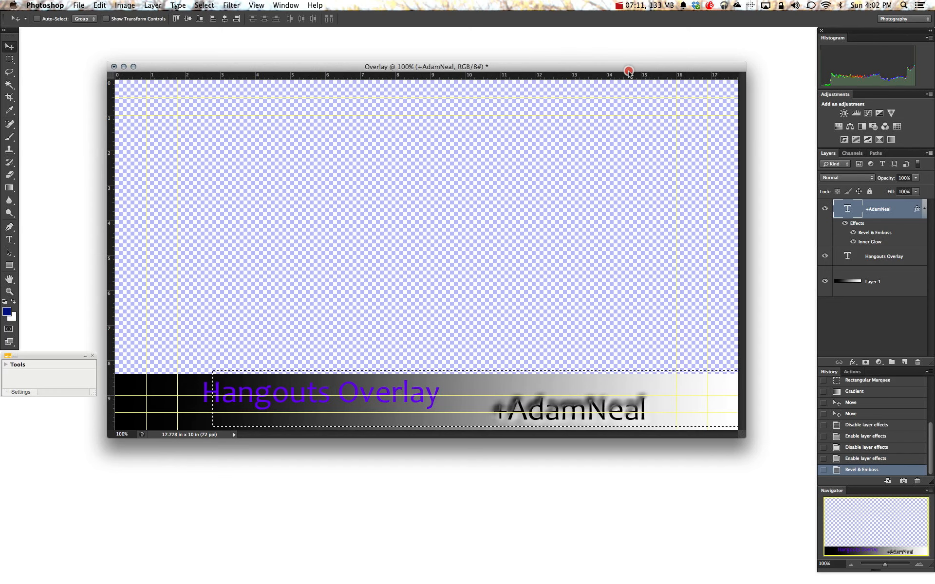
- Move the document window slightly up and deselect the rectangular marquee around the gradient strip
drag(327, 67, 327, 54)
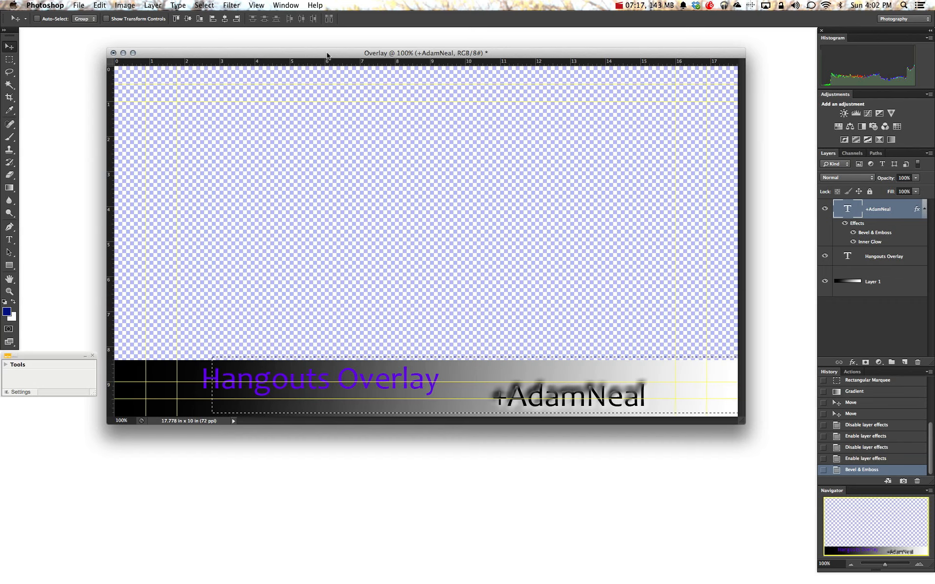
click(213, 6)
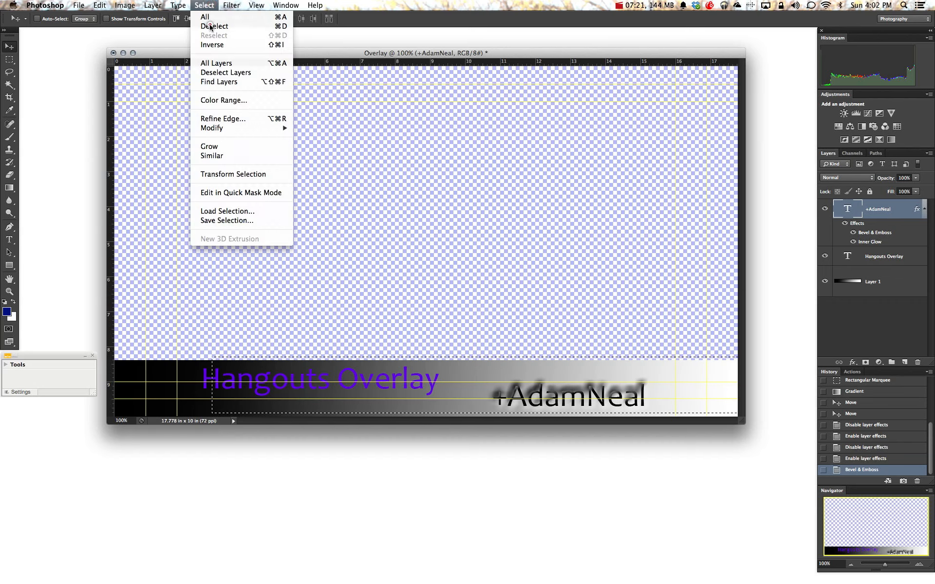
click(213, 26)
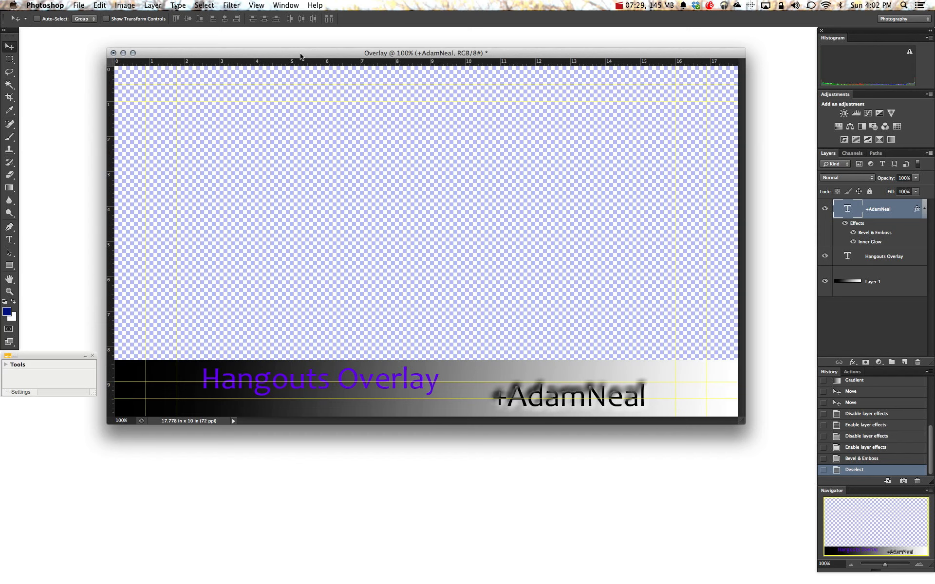
- Save the layered document as Overlay.psd in the Documents folder, using the Photoshop format with layers kept
click(79, 6)
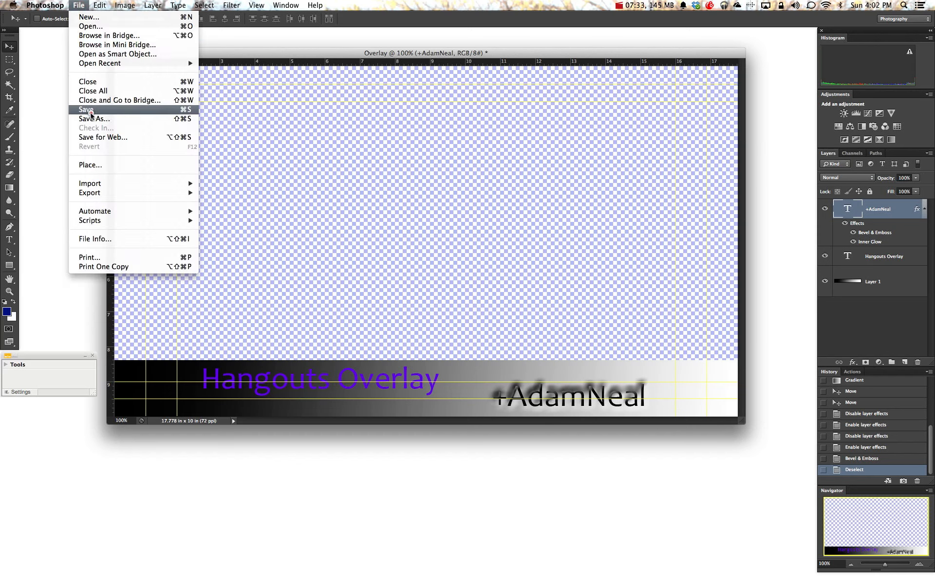
click(91, 118)
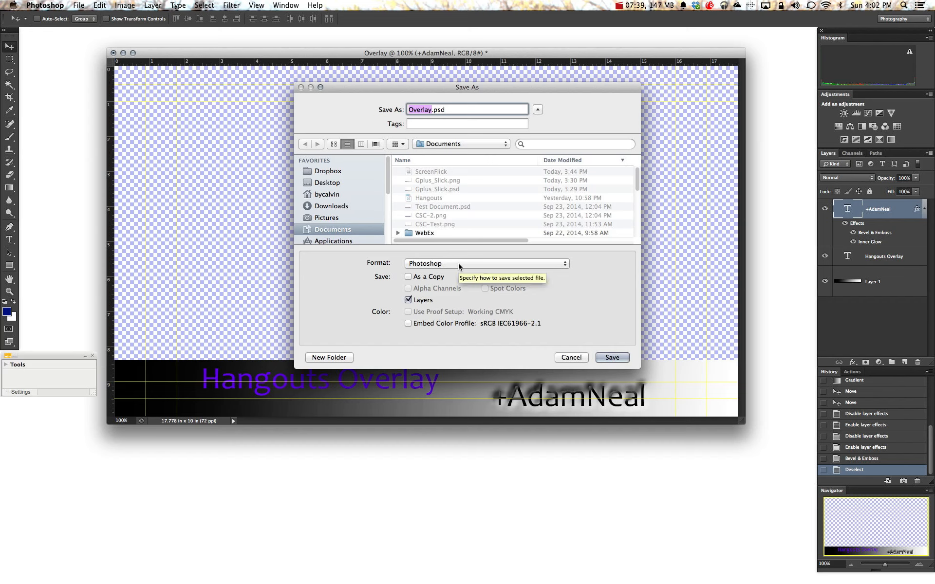
click(459, 264)
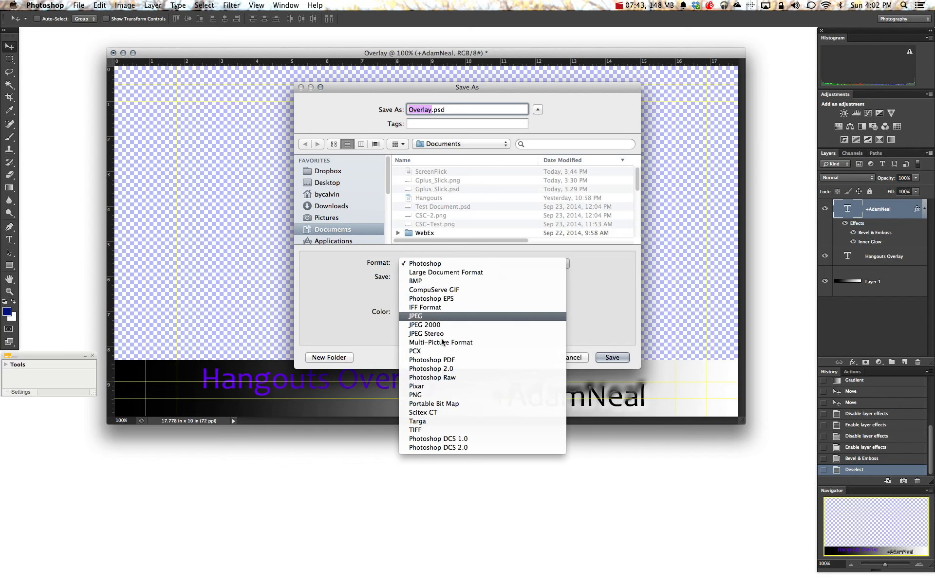
click(617, 294)
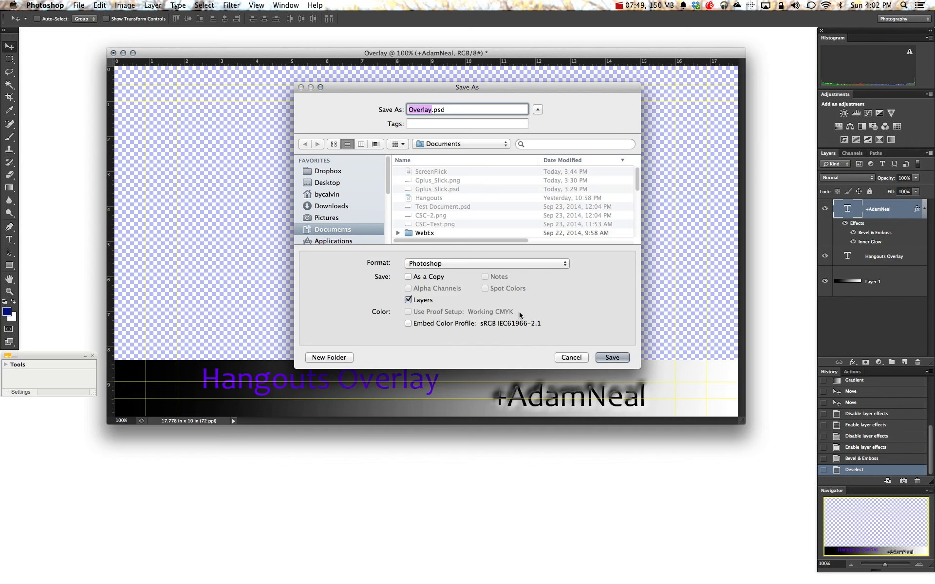
click(611, 358)
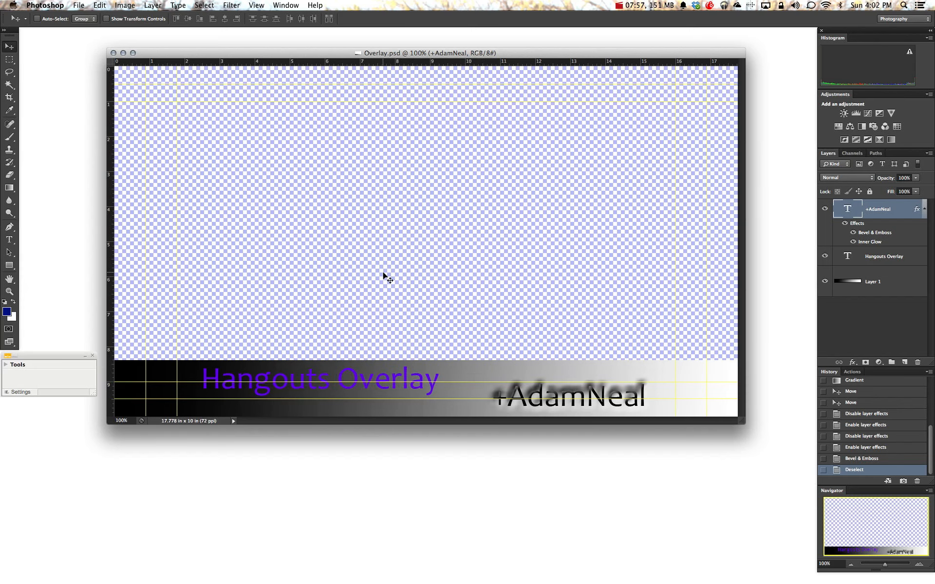
- Save a PNG copy as Overlay.png in the Documents folder with Smallest / Slow compression and no interlacing
click(78, 5)
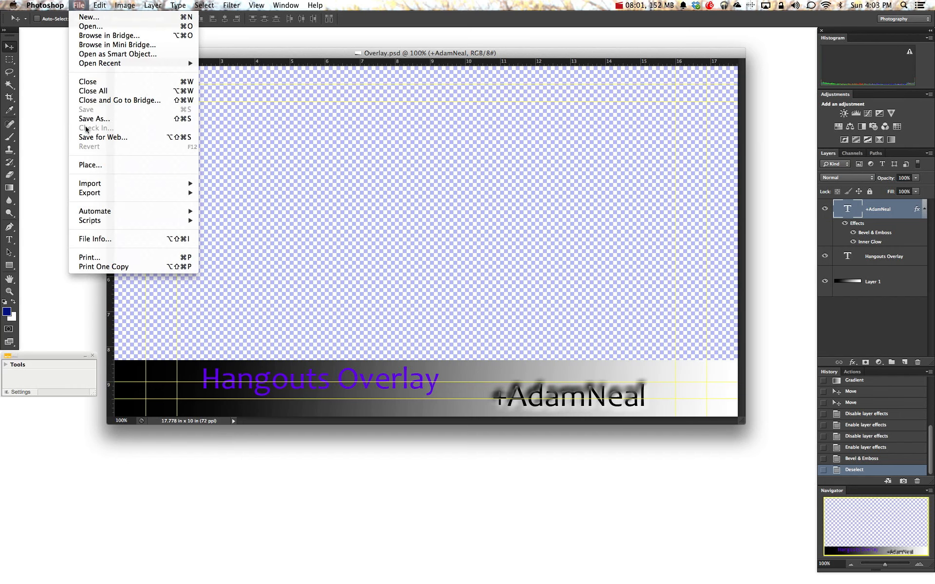
click(87, 119)
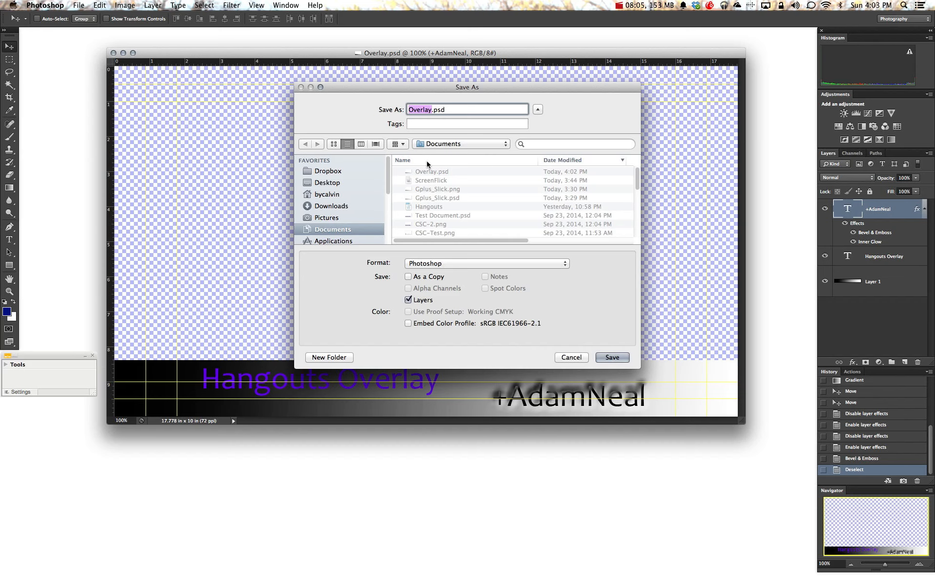
click(446, 264)
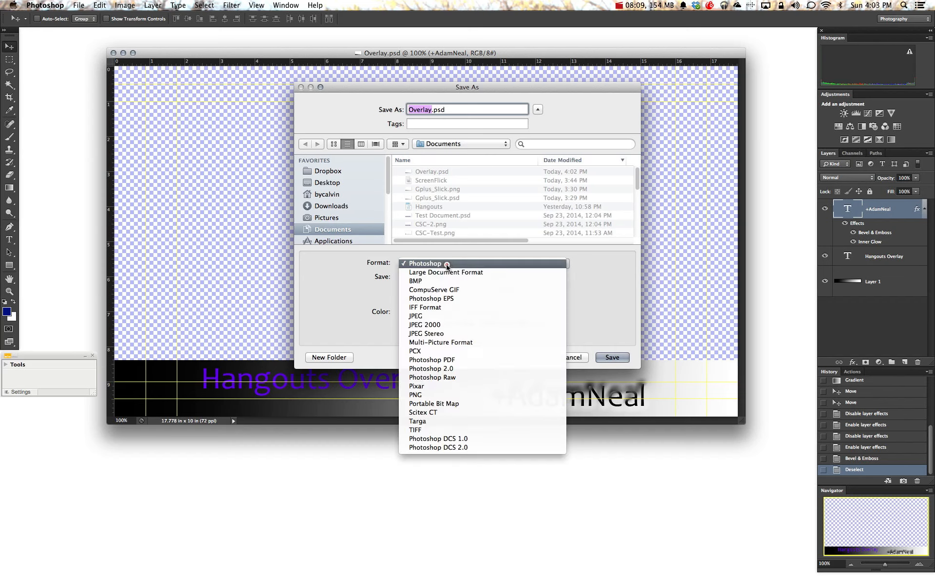
click(441, 394)
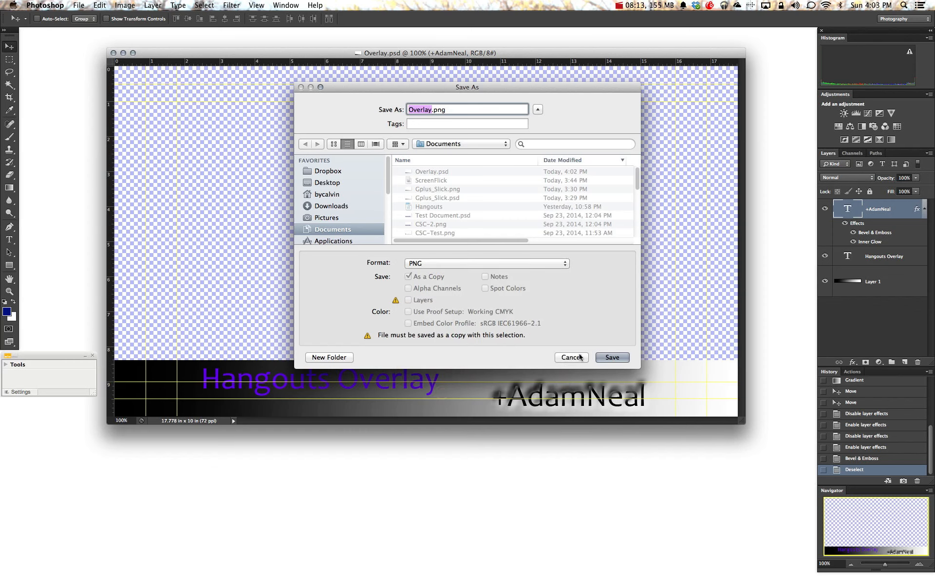
click(616, 358)
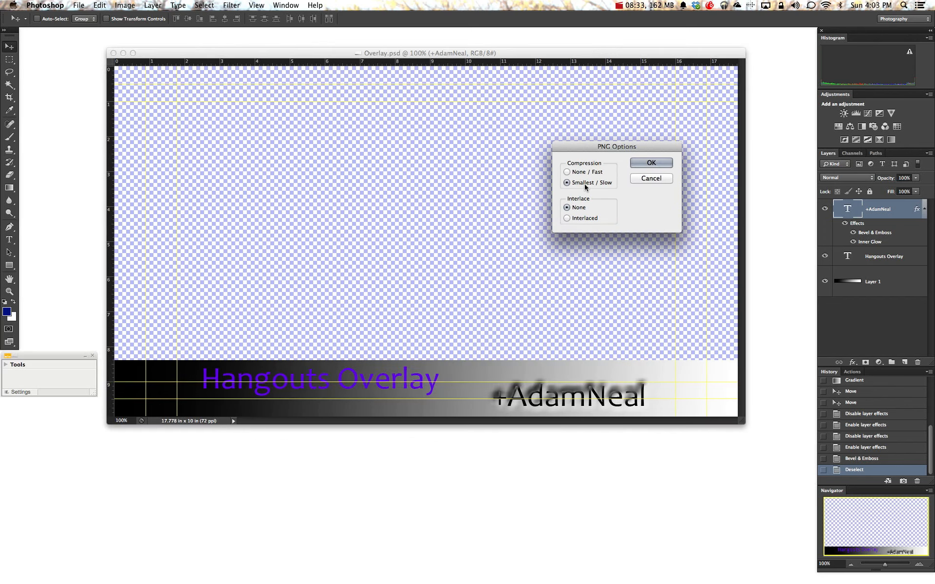
click(636, 162)
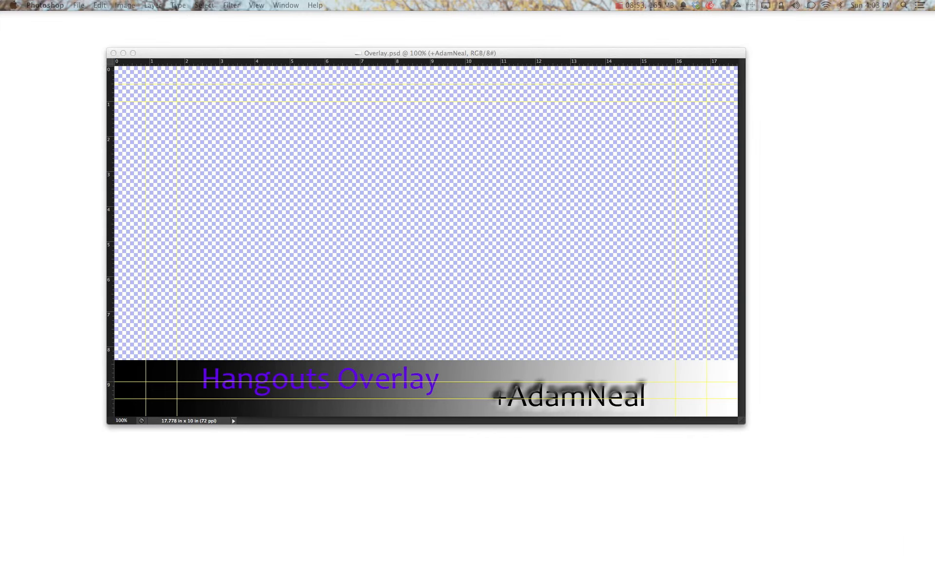
- Switch to the Google+ Hangouts window in Chrome and open the Hangout Toolbox
drag(934, 43, 715, 34)
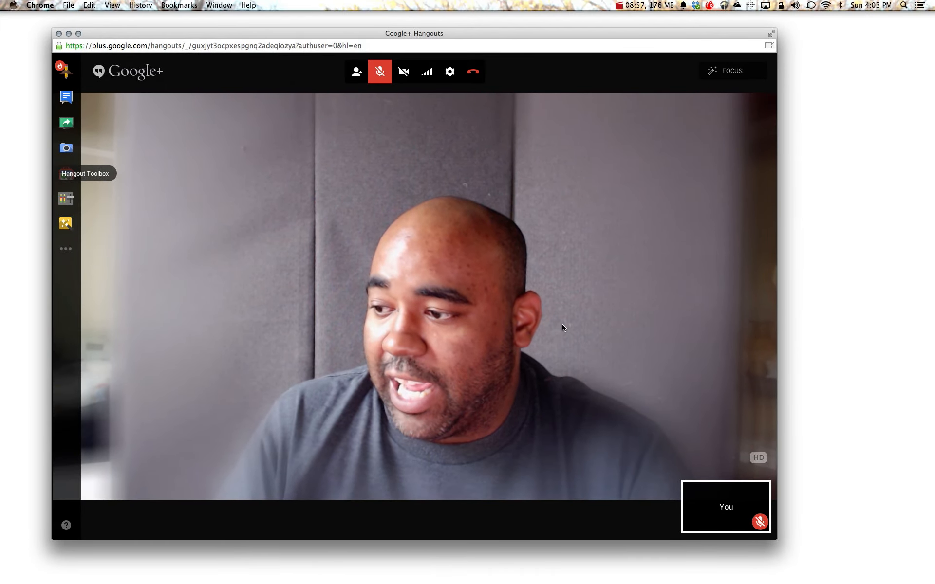
click(69, 176)
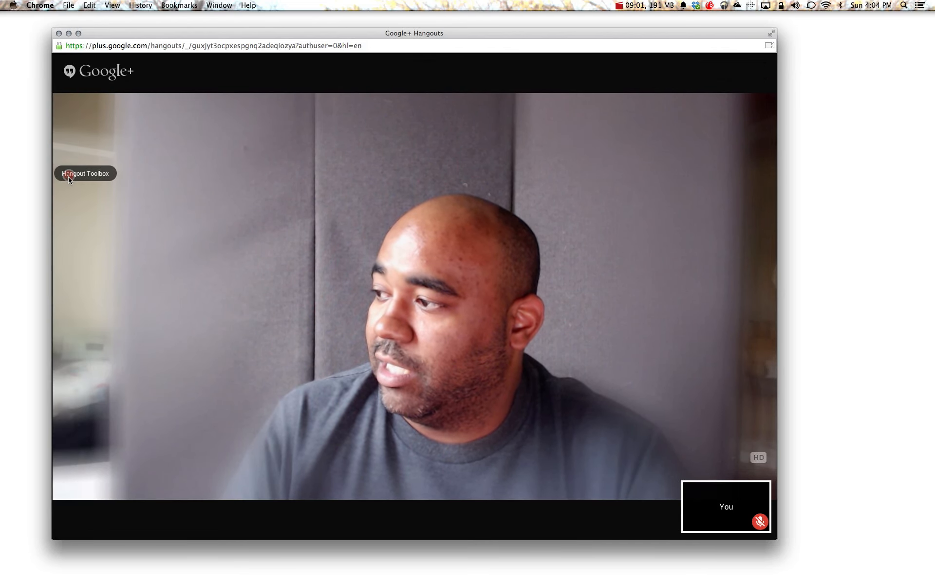
click(65, 176)
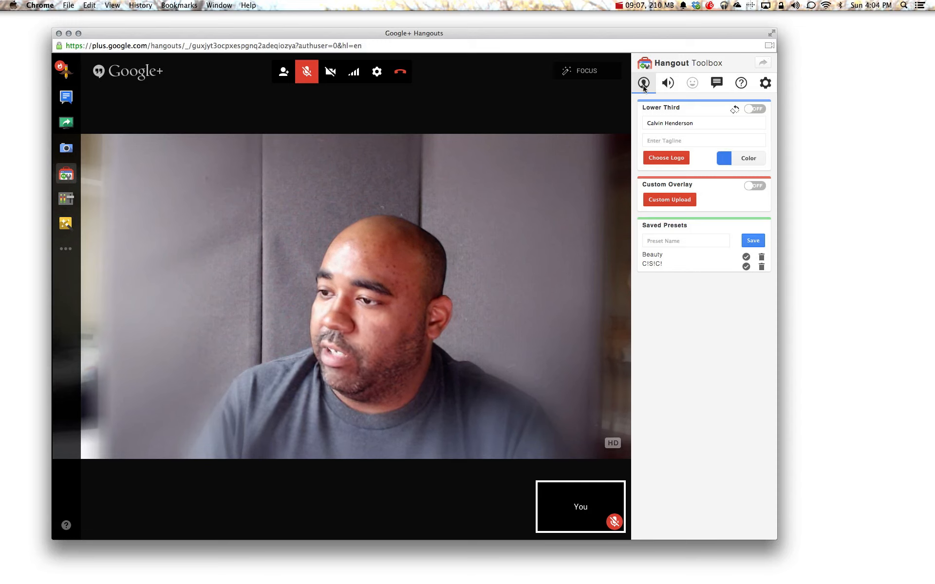
- Upload Overlay.png from the Documents folder as the custom overlay and turn the overlay on
click(674, 204)
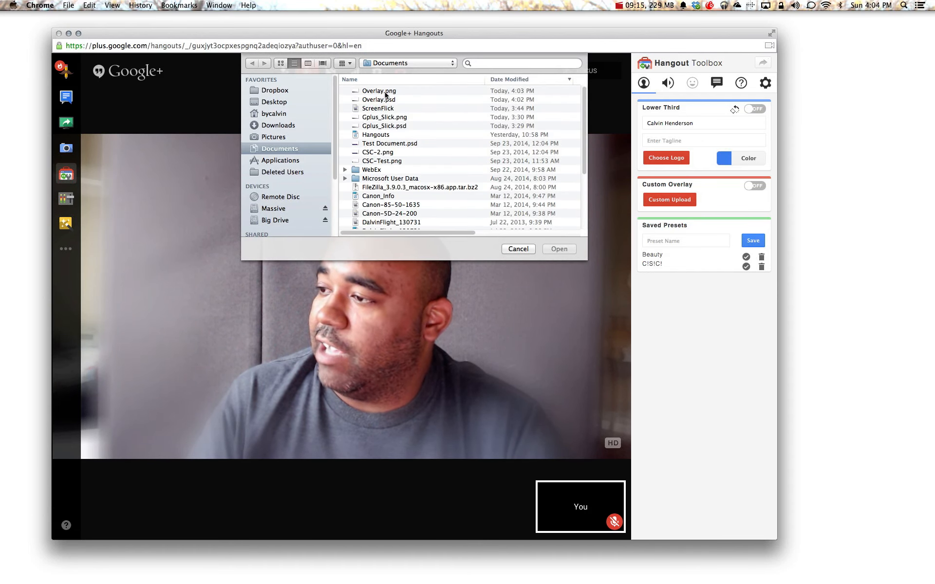
click(385, 92)
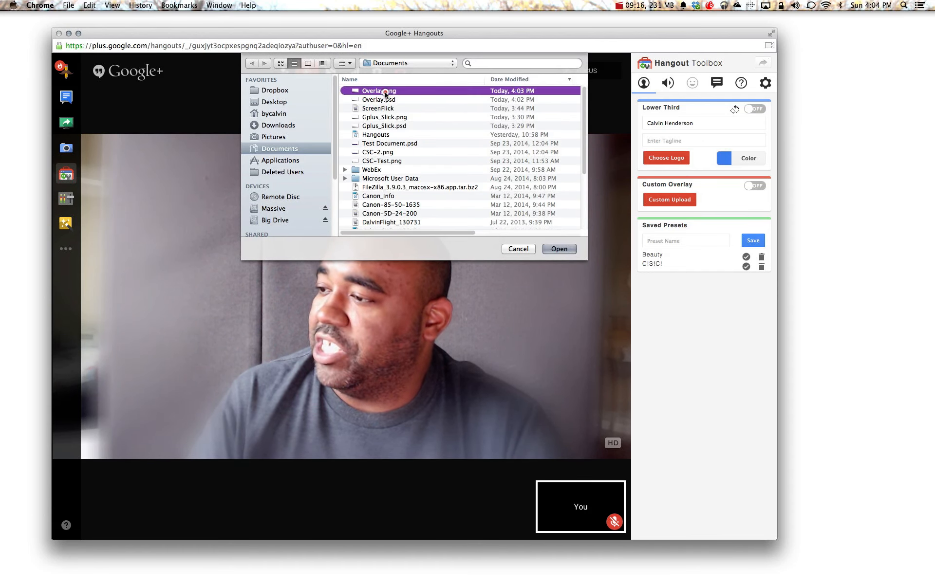
click(555, 249)
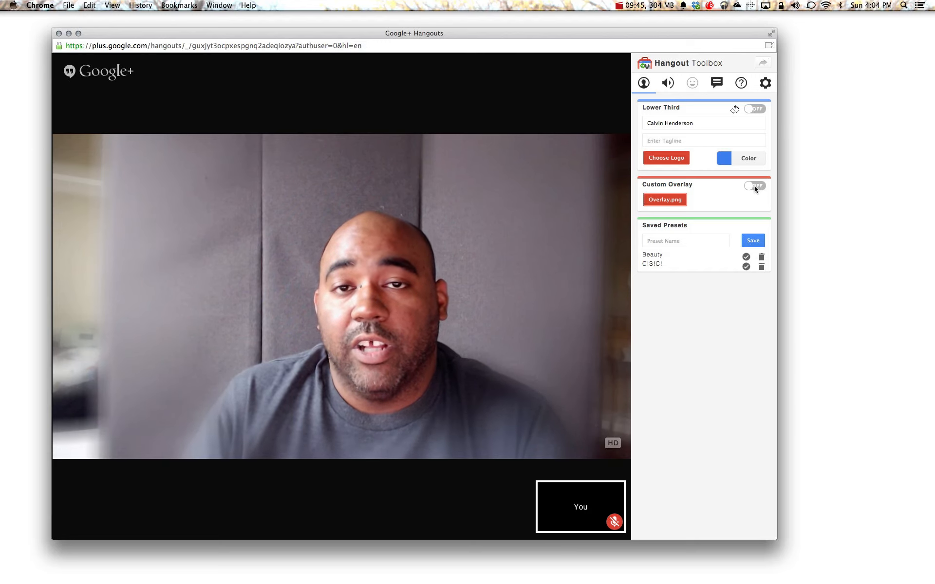
click(754, 186)
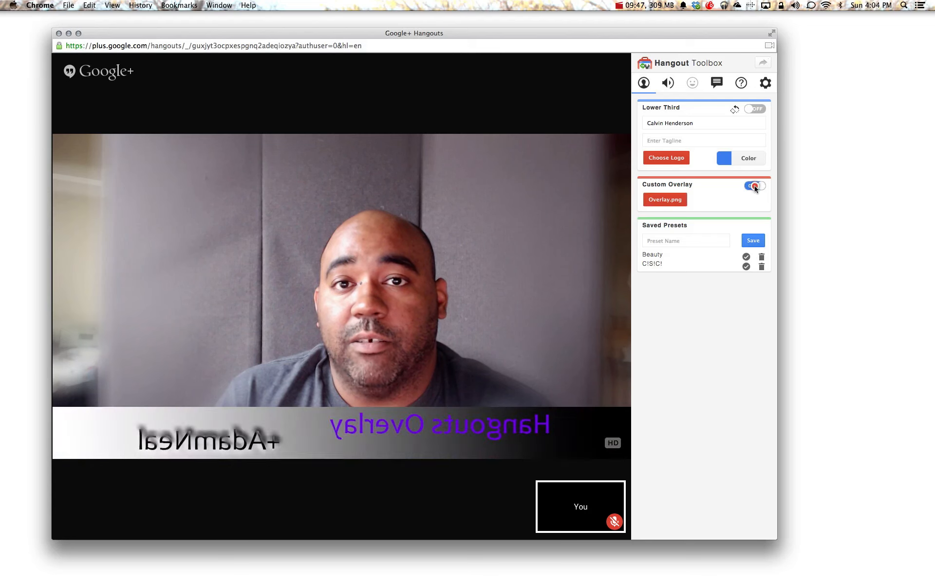